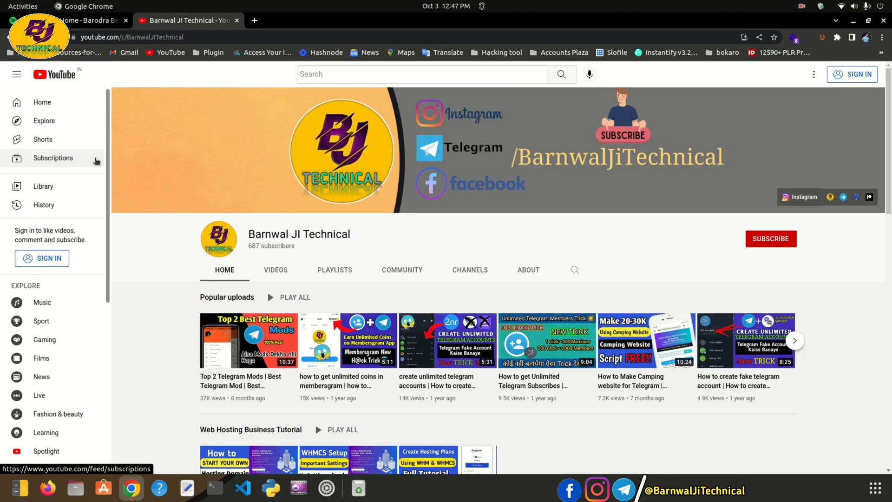
Copy the barodrabenefits.in domain from the client area tab's address bar
{"action": "left_click", "coordinate": [86, 24]}
{"action": "left_click", "coordinate": [103, 37]}
{"action": "left_click", "coordinate": [100, 37]}
{"action": "left_click_drag", "start_coordinate": [100, 37], "coordinate": [157, 36]}
{"action": "right_click", "coordinate": [144, 36]}
{"action": "left_click", "coordinate": [168, 88]}
Load barodrabenefits.in in a new tab, reloading after the connection-interrupted error
{"action": "left_click", "coordinate": [198, 23]}
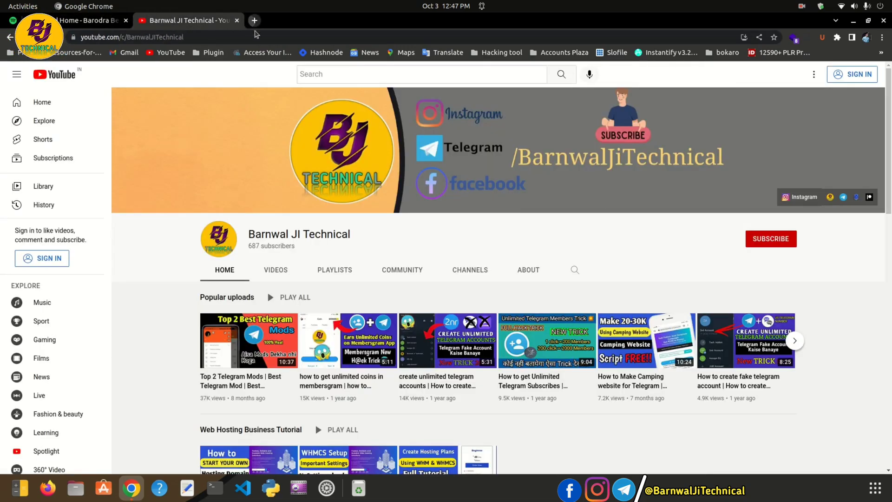
{"action": "left_click", "coordinate": [255, 21]}
{"action": "left_click", "coordinate": [256, 33]}
{"action": "key", "text": "ctrl+v"}
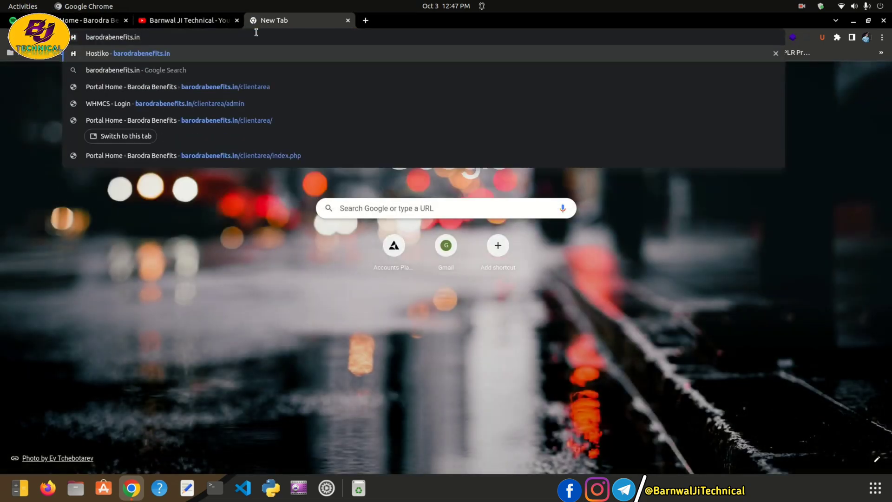
{"action": "key", "text": "Return"}
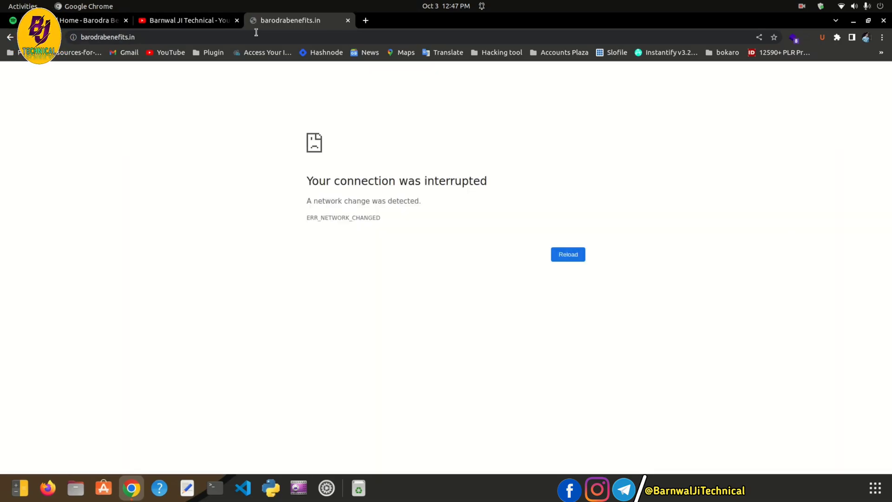
{"action": "left_click", "coordinate": [567, 256]}
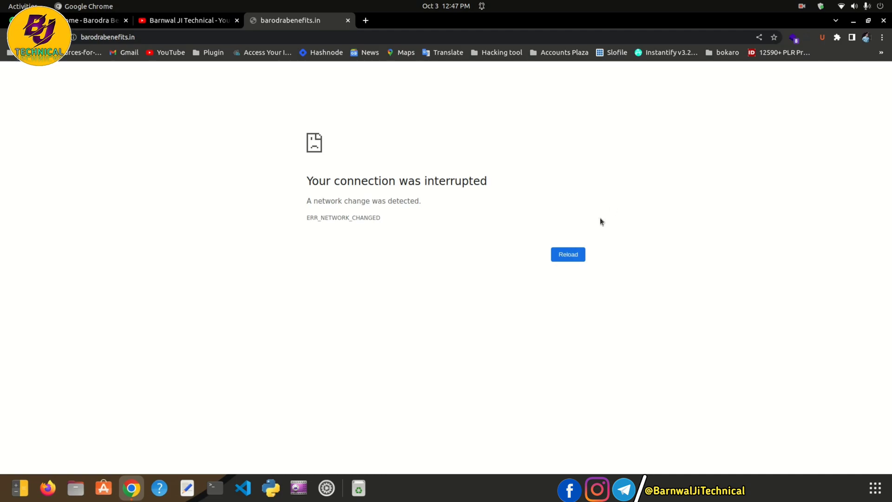
{"action": "left_click", "coordinate": [575, 258]}
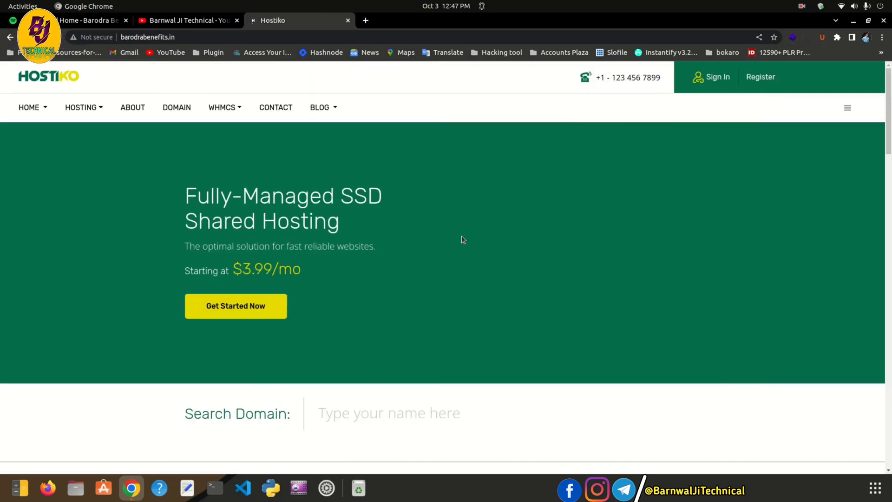
Scroll the Hostiko homepage, then return to the Barnwal JI Technical YouTube channel tab
{"action": "scroll", "coordinate": [493, 257], "scroll_direction": "down", "scroll_amount": 2}
{"action": "left_click_drag", "start_coordinate": [890, 110], "coordinate": [889, 88]}
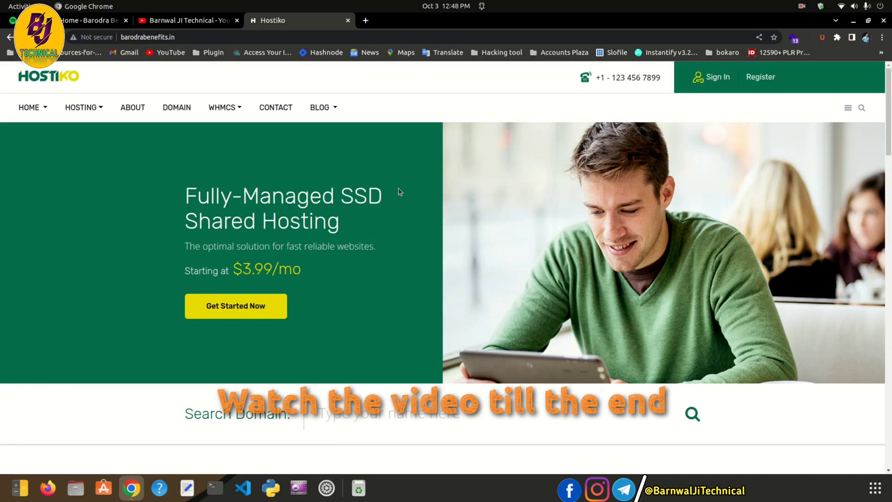
{"action": "left_click", "coordinate": [188, 24]}
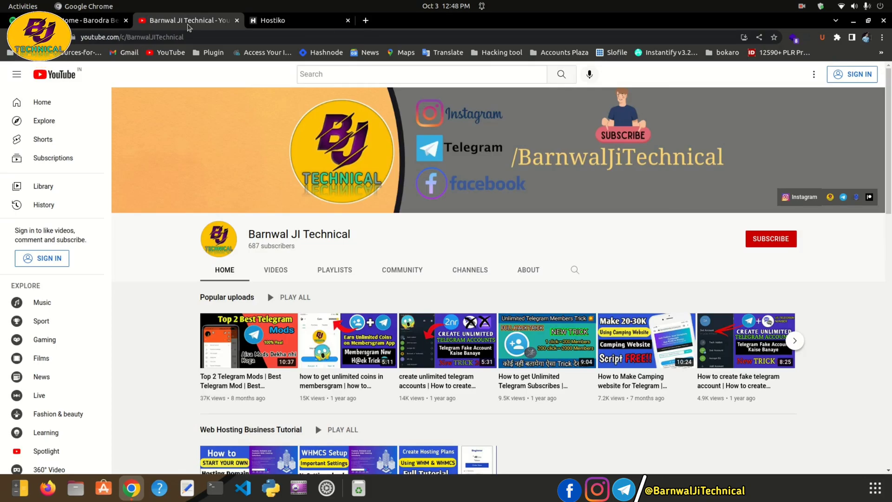
{"action": "left_click", "coordinate": [97, 20]}
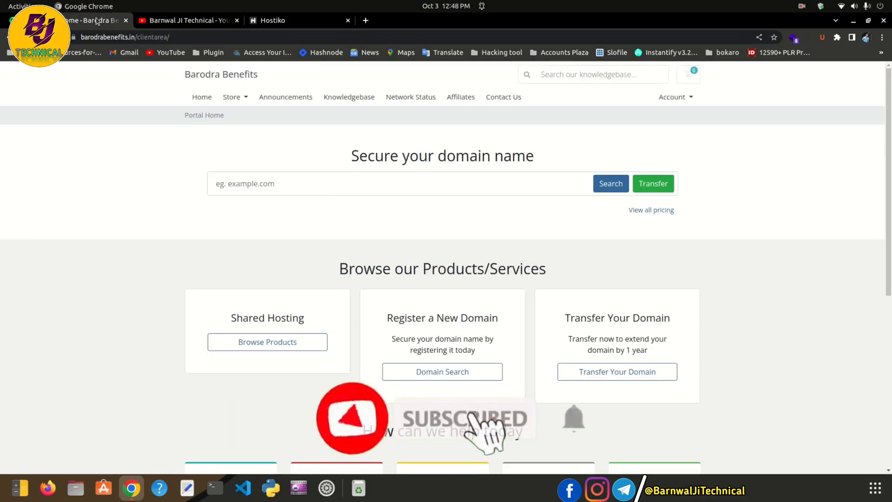
{"action": "left_click", "coordinate": [186, 21]}
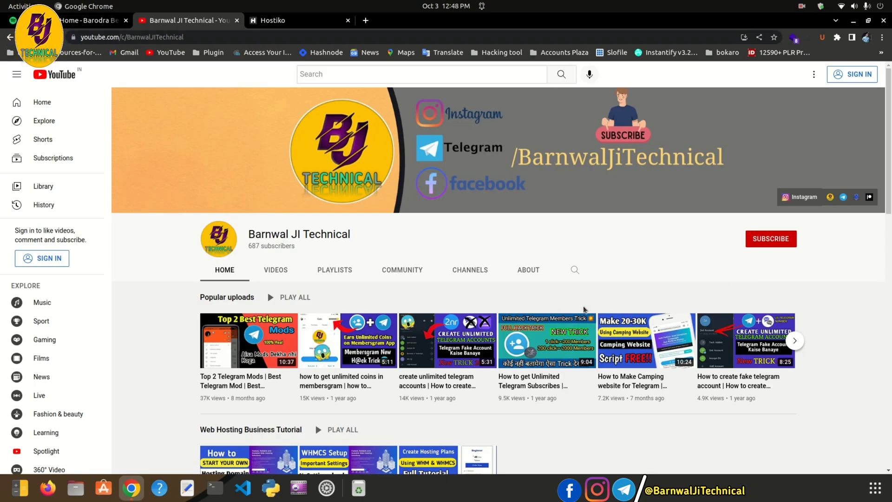
Browse the channel's Videos, then its Playlists such as Web Hosting Business Tutorial
{"action": "scroll", "coordinate": [456, 289], "scroll_direction": "down", "scroll_amount": 1}
{"action": "scroll", "coordinate": [455, 289], "scroll_direction": "down", "scroll_amount": 2}
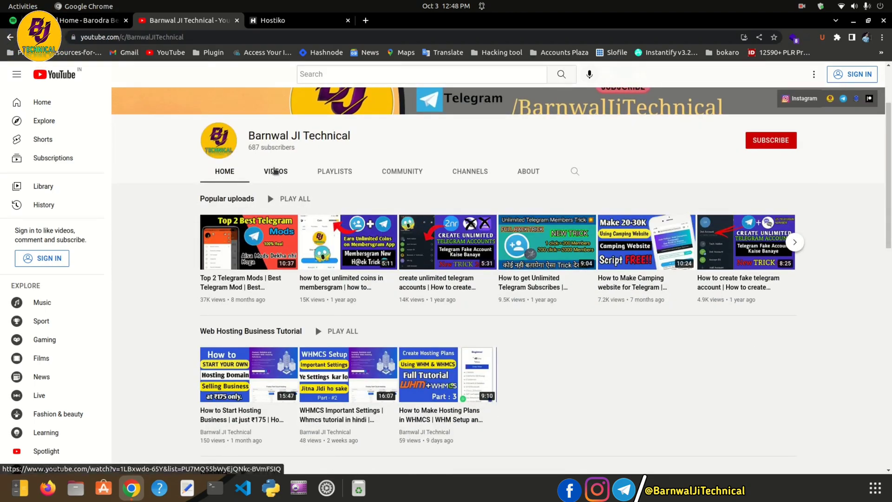
{"action": "left_click", "coordinate": [276, 171]}
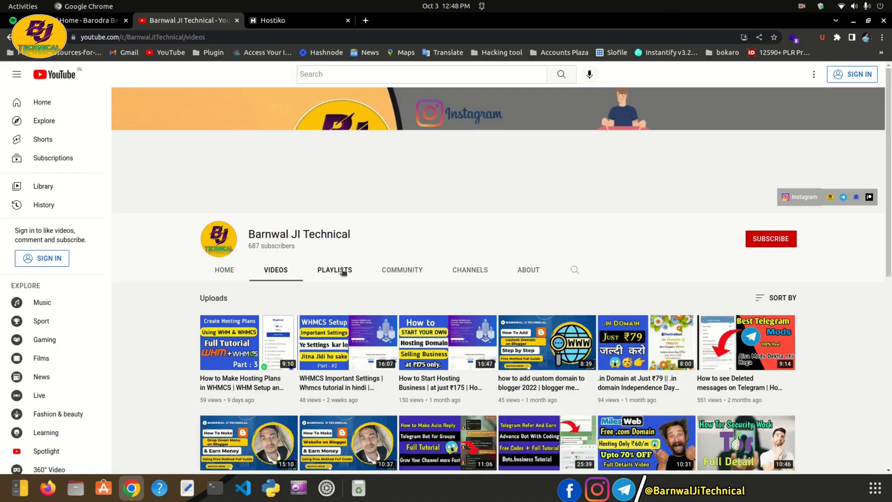
{"action": "left_click", "coordinate": [346, 272]}
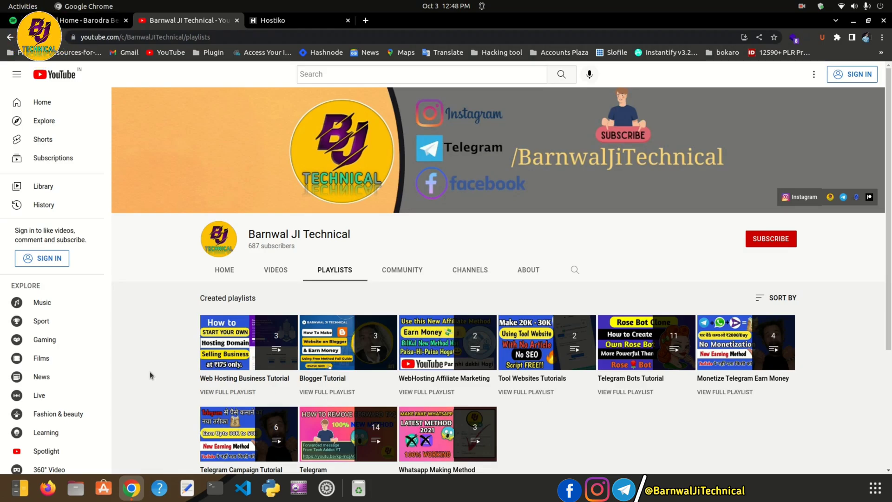
{"action": "mouse_move", "coordinate": [269, 358]}
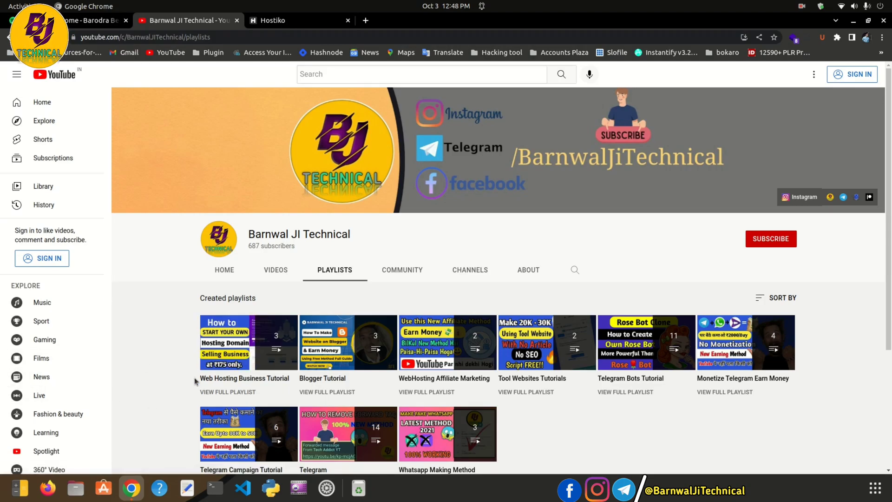
{"action": "left_click", "coordinate": [88, 22]}
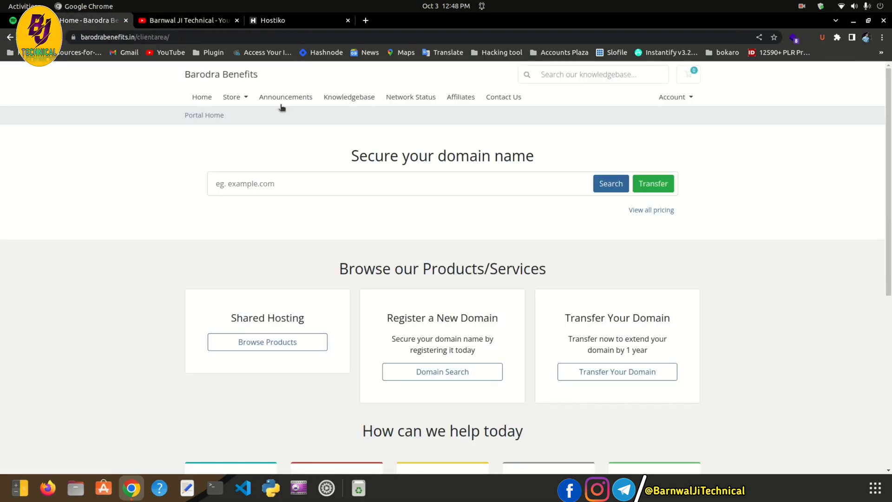
{"action": "left_click", "coordinate": [240, 96]}
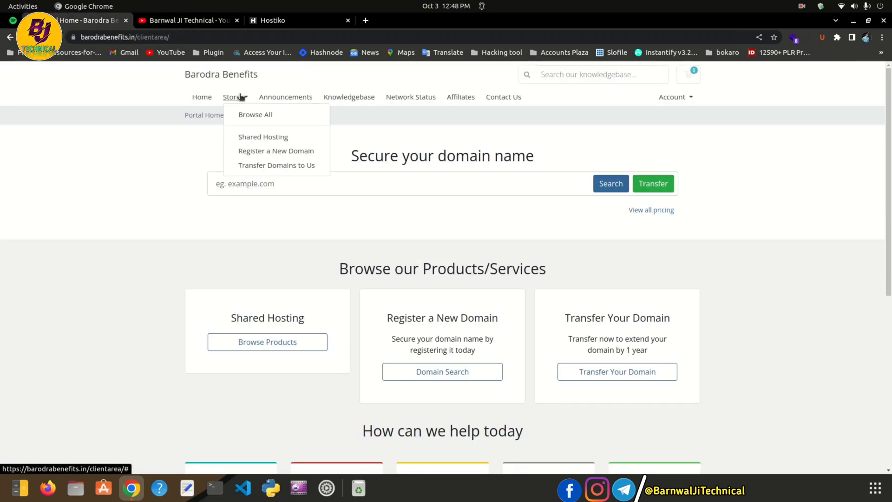
{"action": "left_click", "coordinate": [185, 156]}
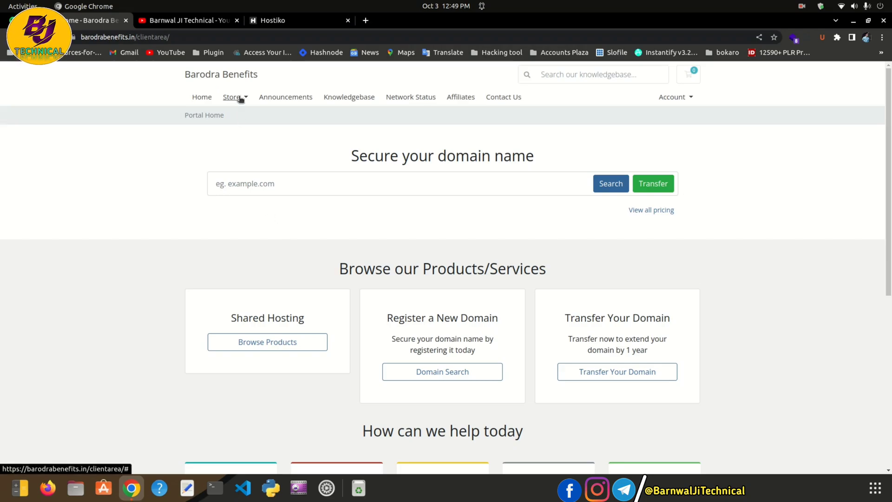
Sign in to the WHMCS admin area at /clientarea/admin with the autofilled credentials
{"action": "left_click", "coordinate": [207, 36]}
{"action": "left_click", "coordinate": [207, 37]}
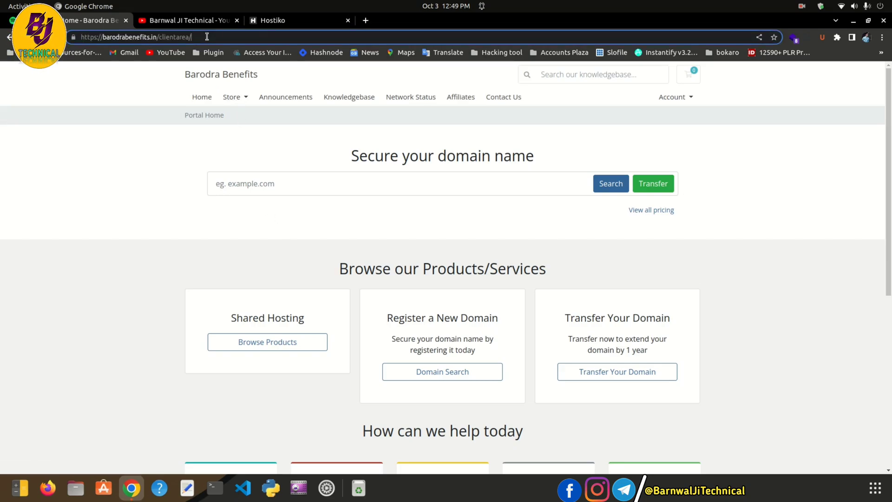
{"action": "type", "text": "admin"}
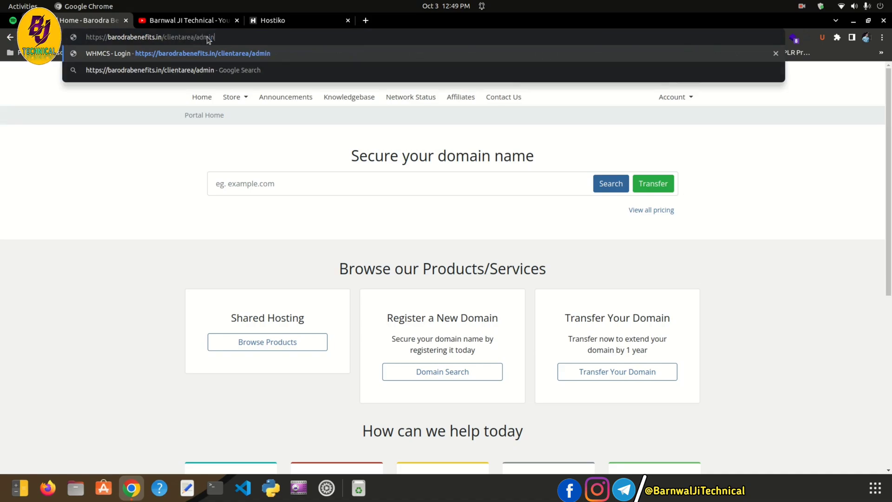
{"action": "key", "text": "Return"}
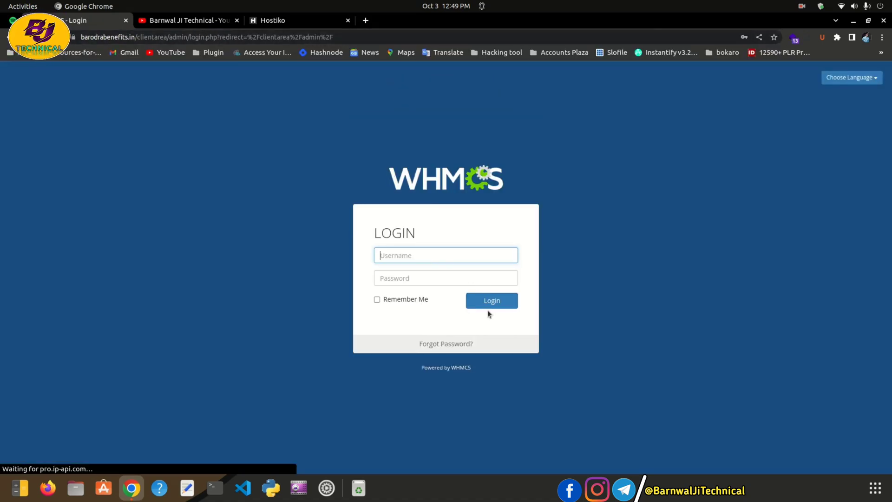
{"action": "left_click", "coordinate": [492, 302]}
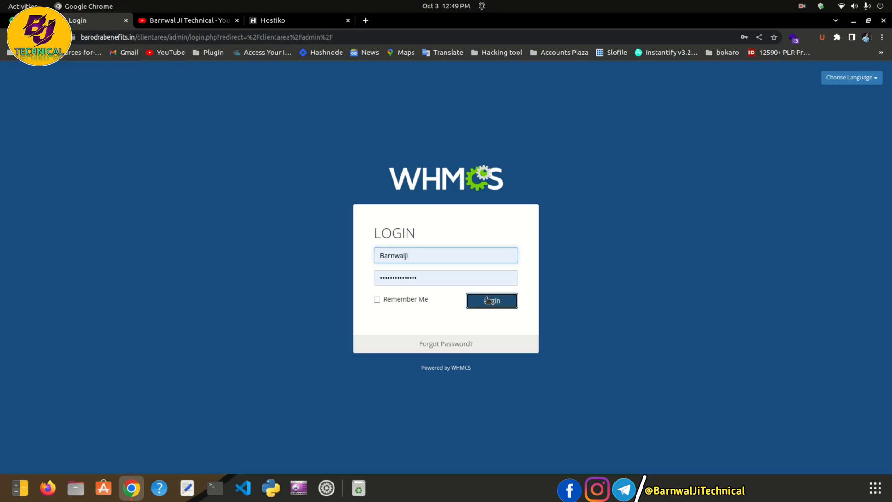
Return to the Hostiko site tab and select its web address
{"action": "left_click", "coordinate": [195, 21]}
{"action": "left_click", "coordinate": [279, 20]}
{"action": "left_click", "coordinate": [287, 37]}
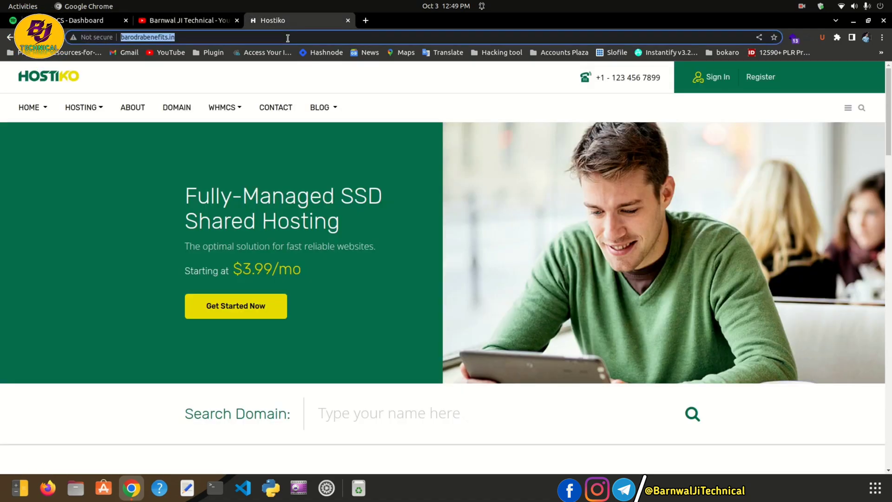
Load razorpay.com in the Hostiko tab and open payu.in/business in a new tab
{"action": "type", "text": "raz"}
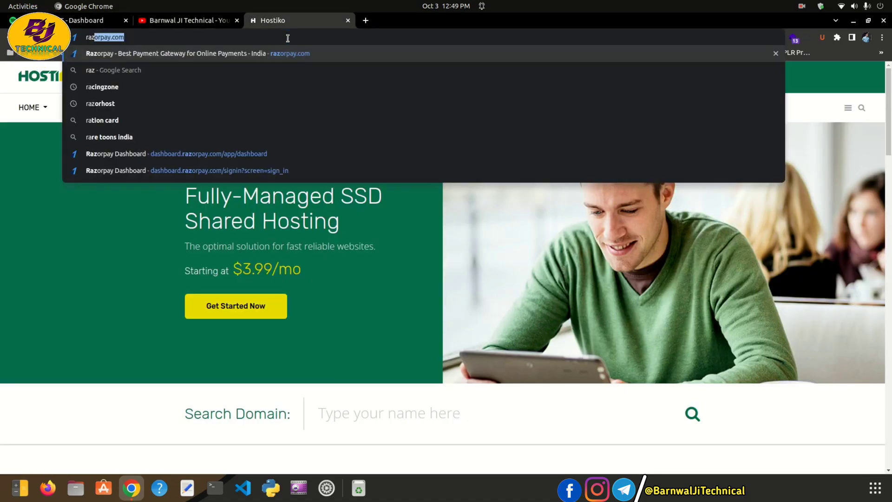
{"action": "type", "text": "o"}
{"action": "key", "text": "Return"}
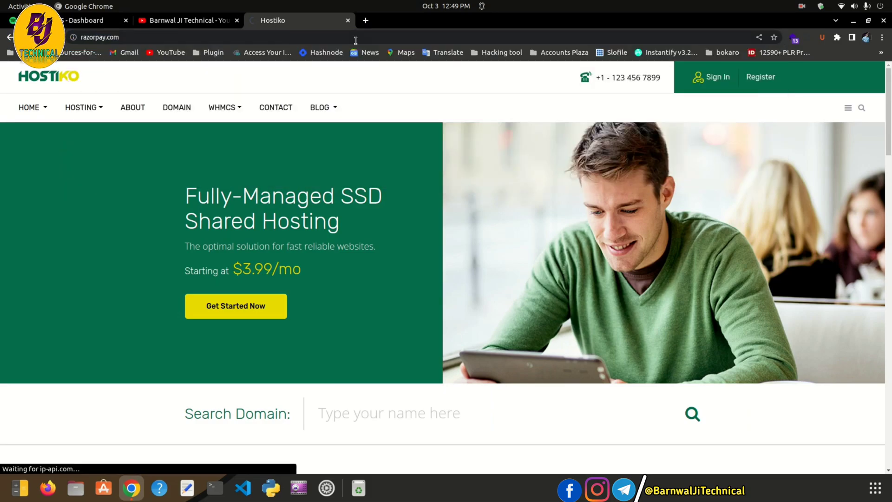
{"action": "key", "text": "ctrl+t"}
{"action": "type", "text": "pay"}
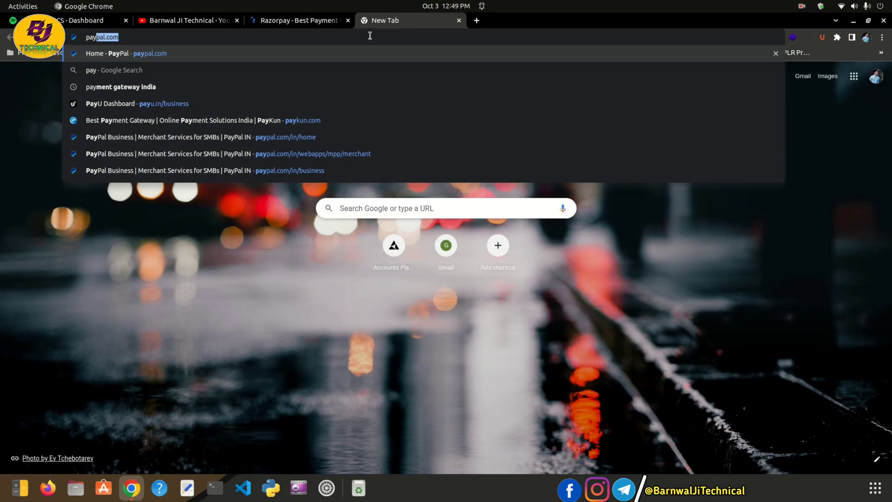
{"action": "type", "text": "u"}
{"action": "key", "text": "Return"}
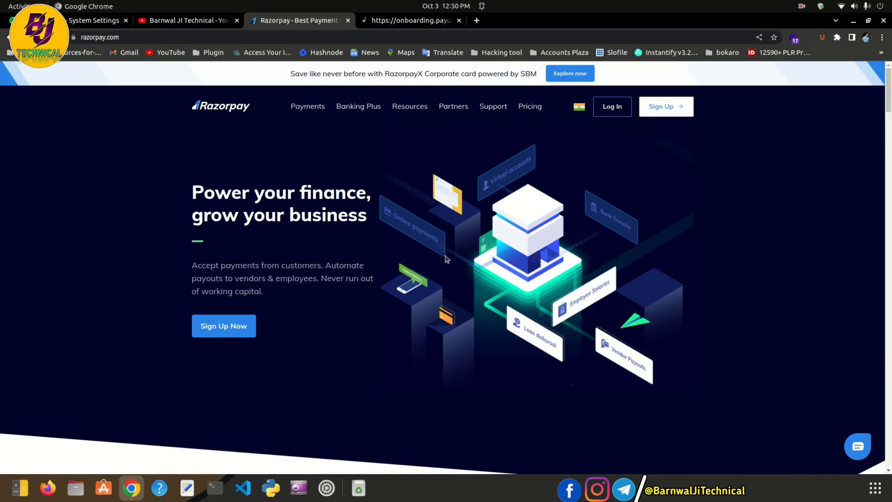
Open WHMCS Payment Gateways and scroll the full list, confirming Razorpay is absent
{"action": "left_click", "coordinate": [91, 20]}
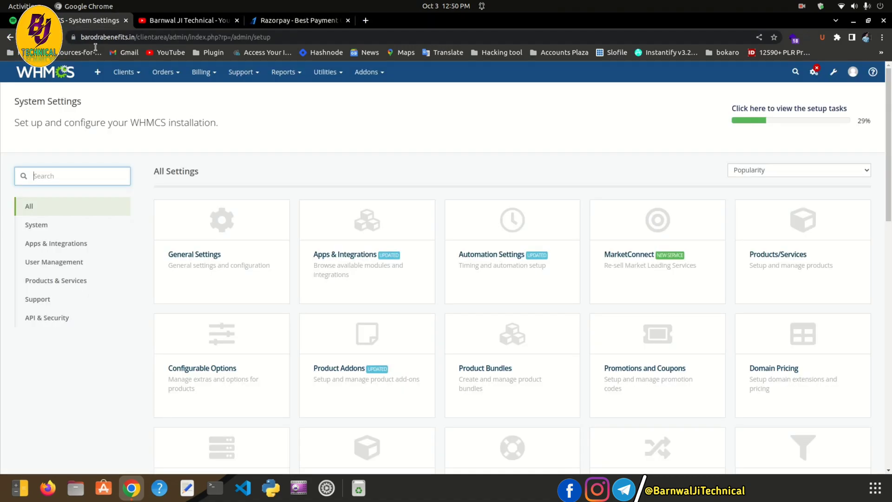
{"action": "scroll", "coordinate": [443, 270], "scroll_direction": "down", "scroll_amount": 3}
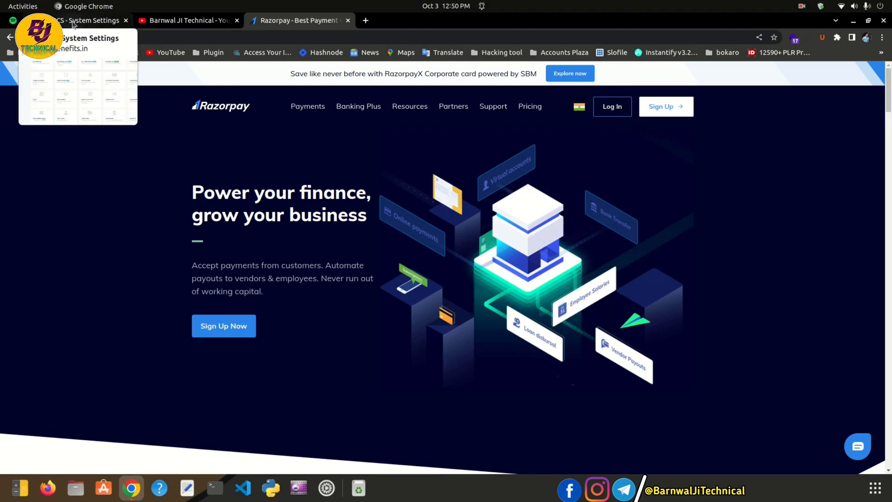
{"action": "left_click", "coordinate": [72, 23]}
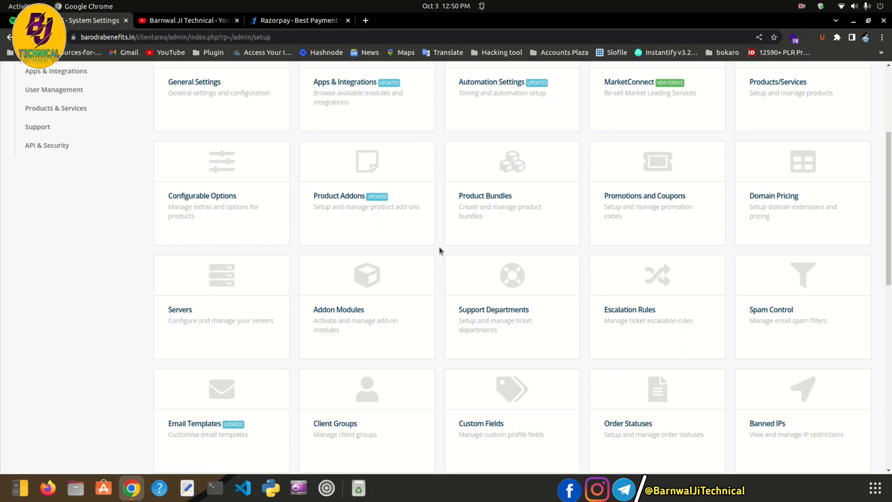
{"action": "scroll", "coordinate": [687, 329], "scroll_direction": "down", "scroll_amount": 4}
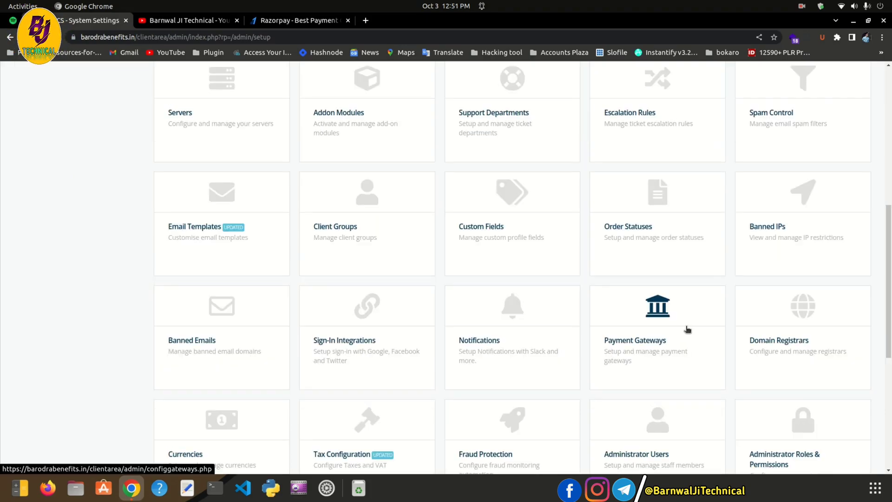
{"action": "left_click", "coordinate": [688, 329]}
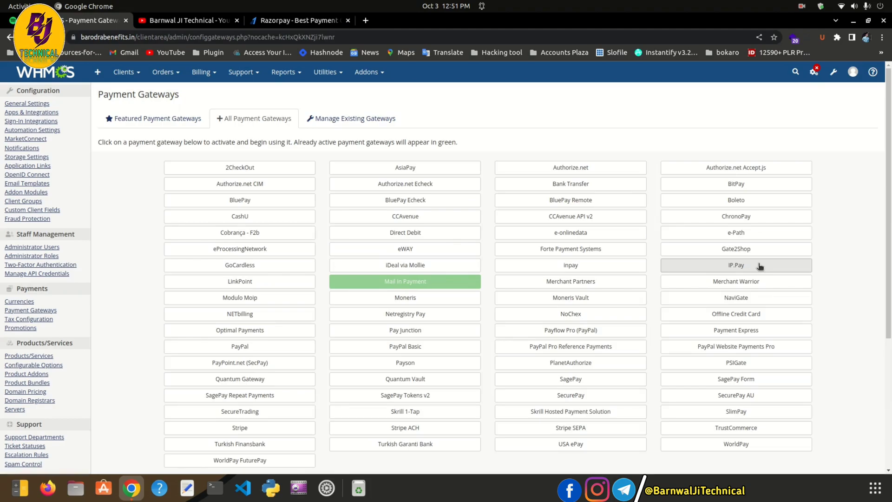
{"action": "scroll", "coordinate": [415, 204], "scroll_direction": "down", "scroll_amount": 1}
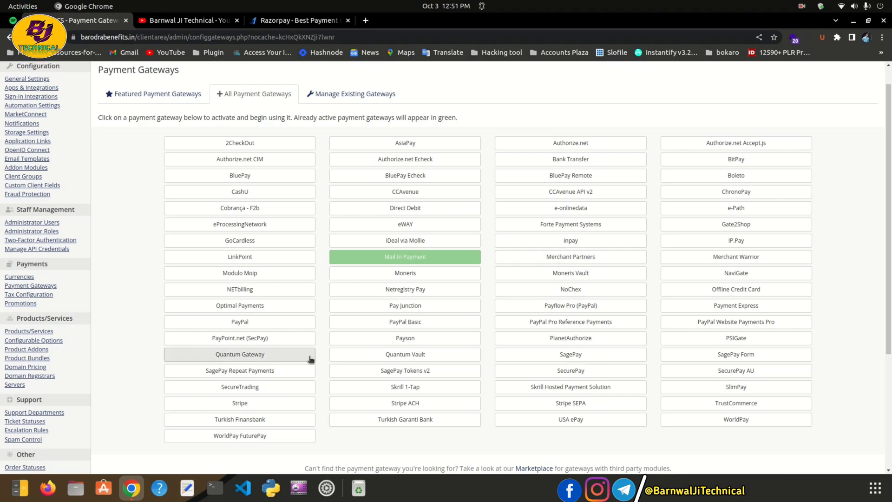
{"action": "left_click", "coordinate": [298, 21]}
{"action": "left_click", "coordinate": [320, 36]}
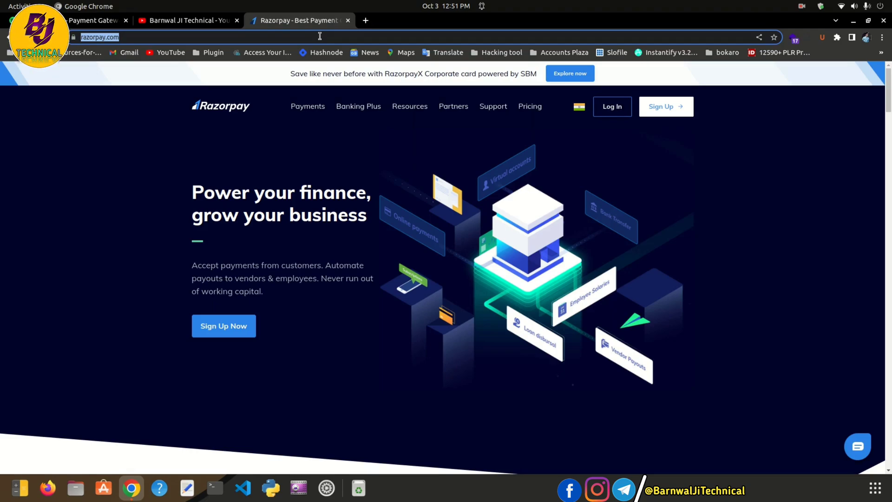
Search 'razorpay whmcs', open Razorpay Docs' WHMCS plugin page, and follow Download Plugin to GitHub
{"action": "type", "text": "razor"}
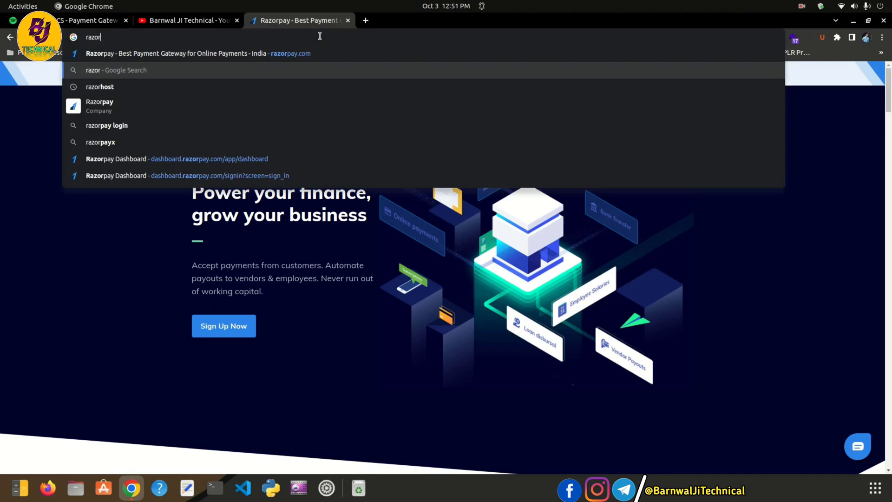
{"action": "type", "text": "pay whmcs"}
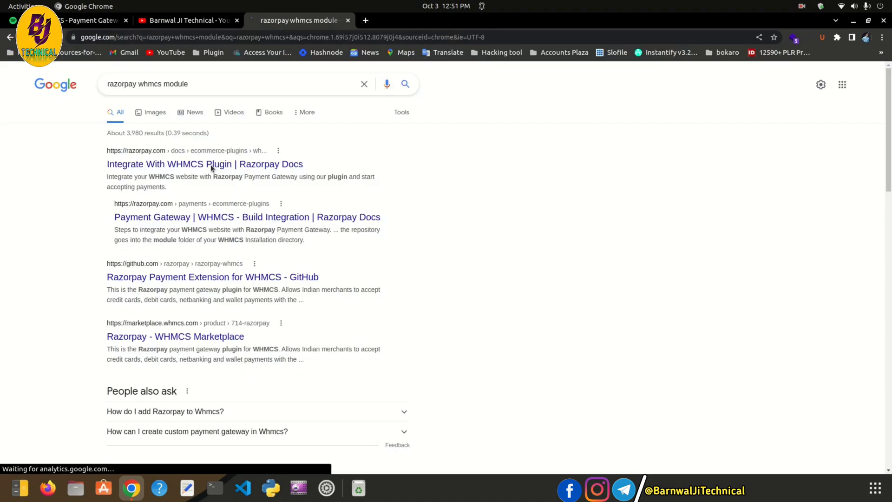
{"action": "left_click", "coordinate": [211, 165]}
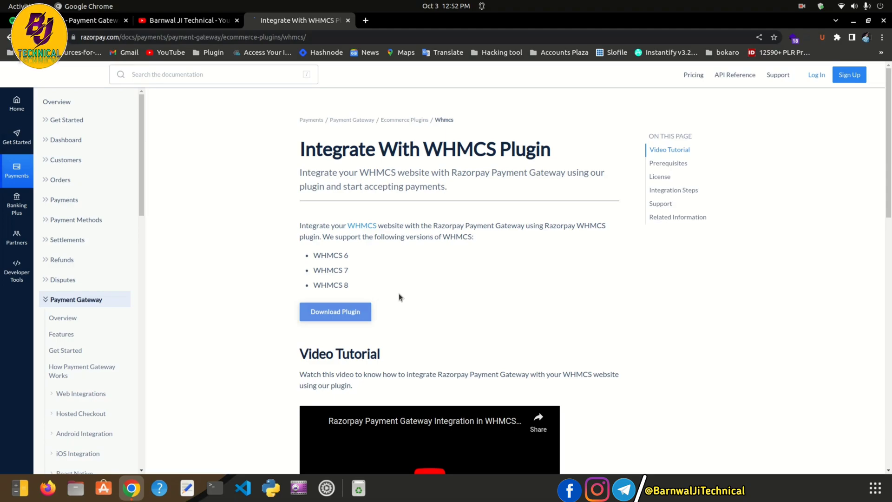
{"action": "scroll", "coordinate": [354, 284], "scroll_direction": "down", "scroll_amount": 3}
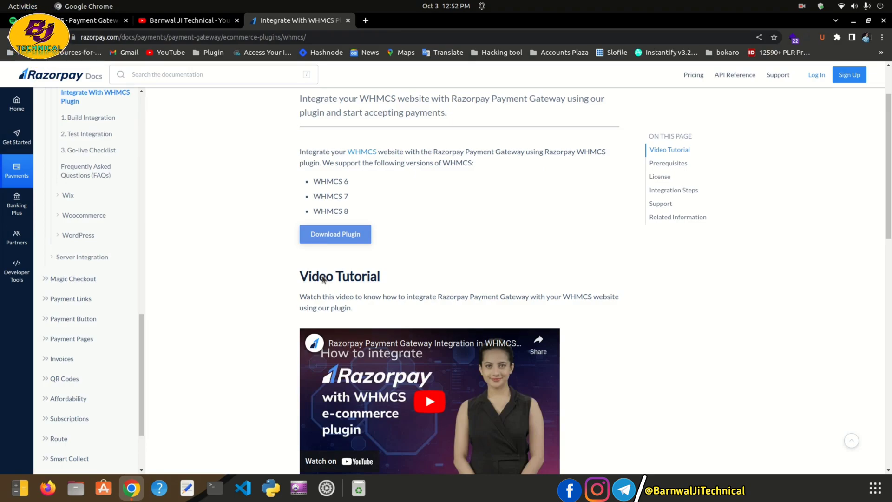
{"action": "left_click", "coordinate": [336, 234]}
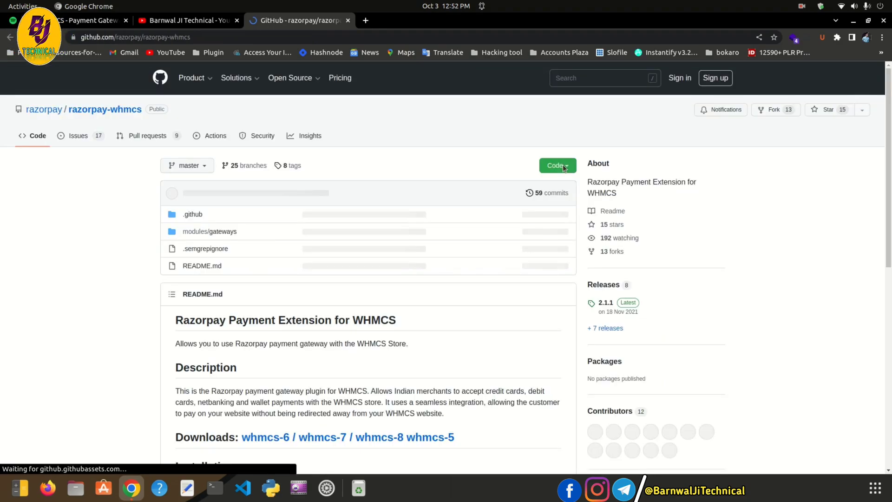
Scroll to the 2.1.1 release and download its Source code (zip)
{"action": "scroll", "coordinate": [423, 194], "scroll_direction": "down", "scroll_amount": 5}
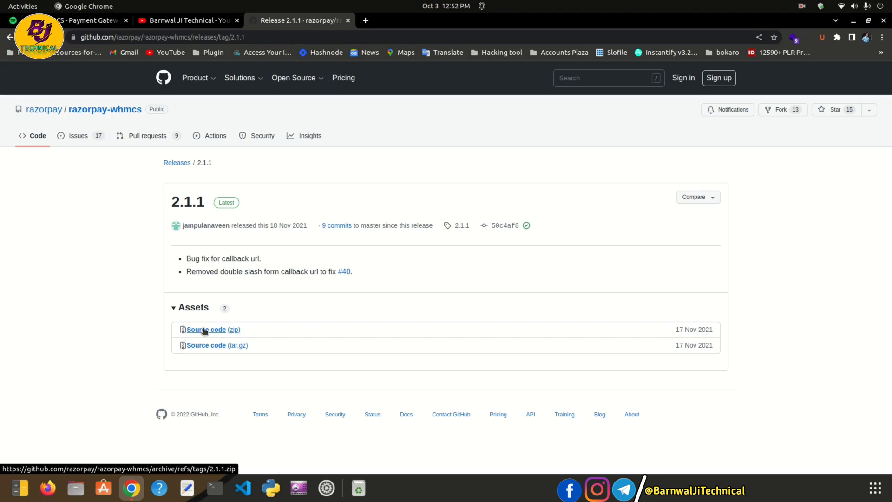
{"action": "left_click", "coordinate": [204, 330]}
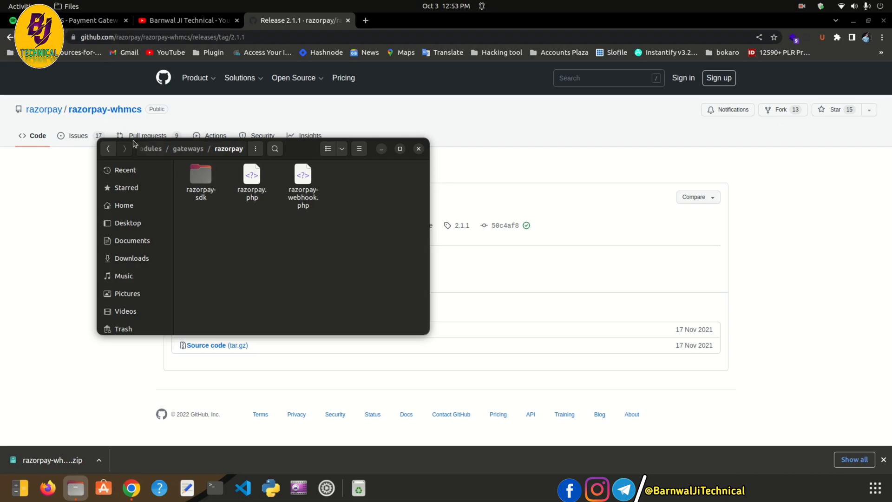
Go back to the extracted modules folder, then replace the GitHub release tab with a blank tab
{"action": "double_click", "coordinate": [108, 148]}
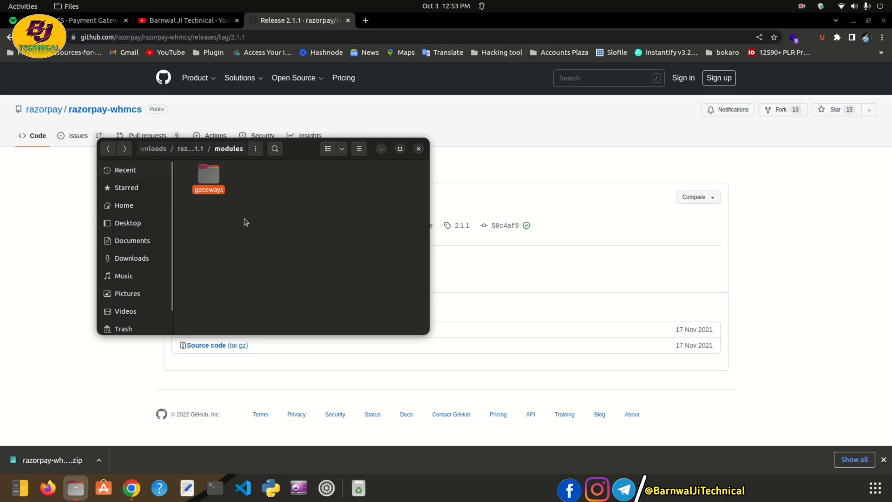
{"action": "left_click", "coordinate": [366, 21]}
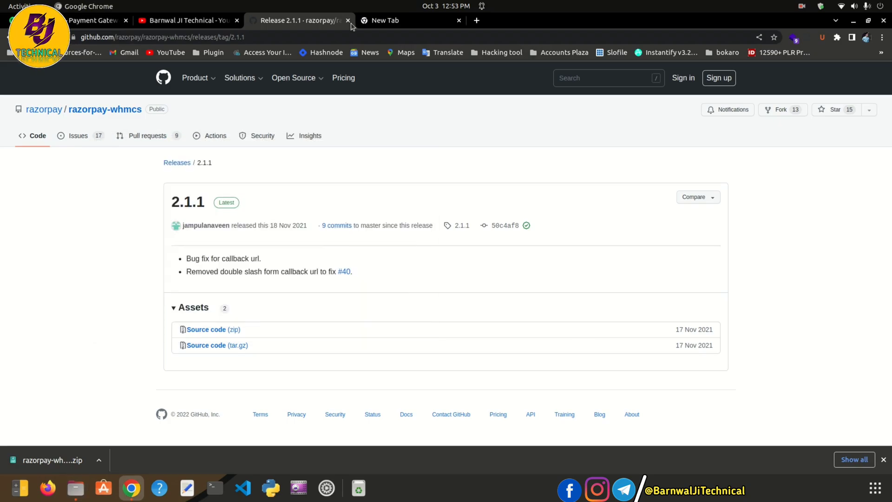
{"action": "left_click", "coordinate": [348, 20]}
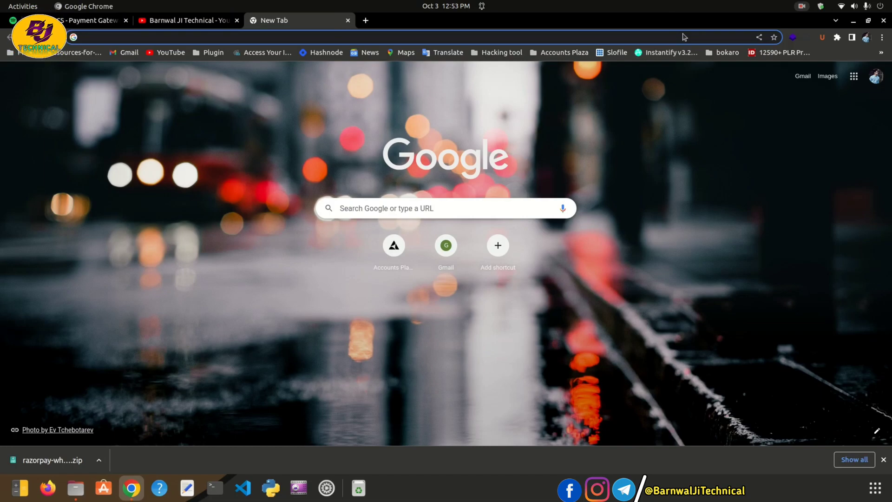
Log in to cPanel from the Bronze plan's Actions menu and open its File Manager
{"action": "left_click", "coordinate": [802, 6]}
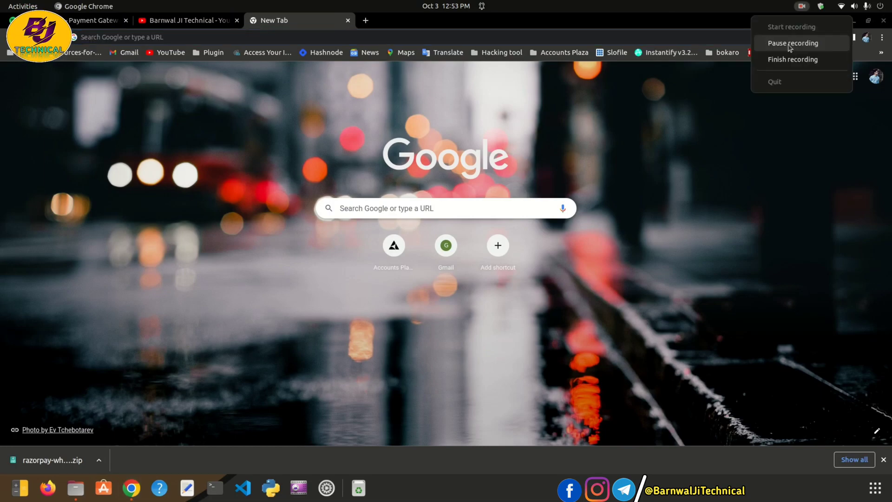
{"action": "left_click", "coordinate": [790, 46]}
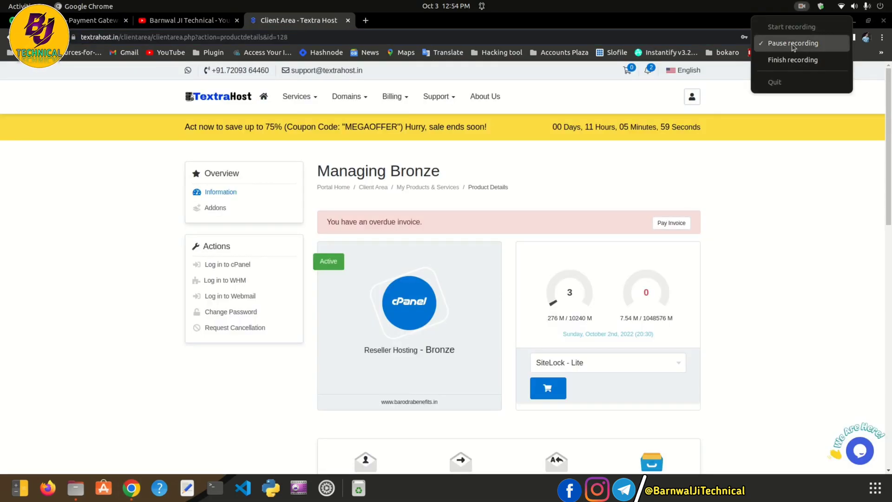
{"action": "left_click", "coordinate": [793, 44]}
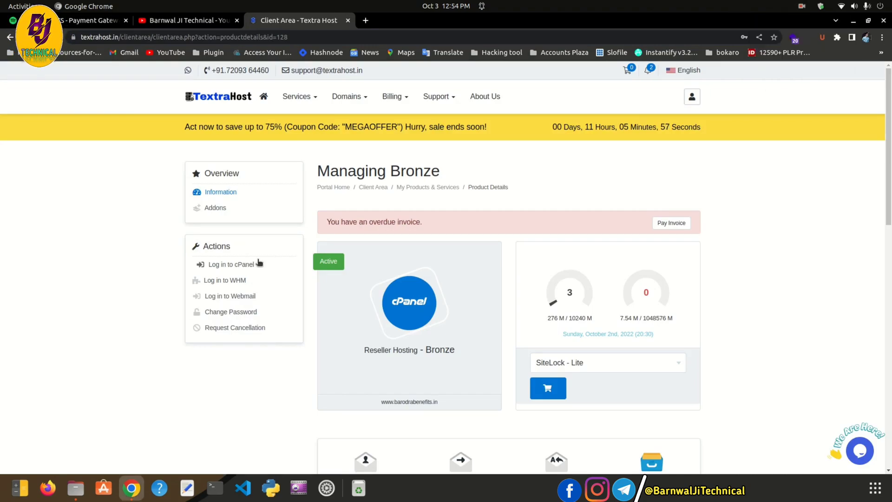
{"action": "left_click", "coordinate": [209, 264]}
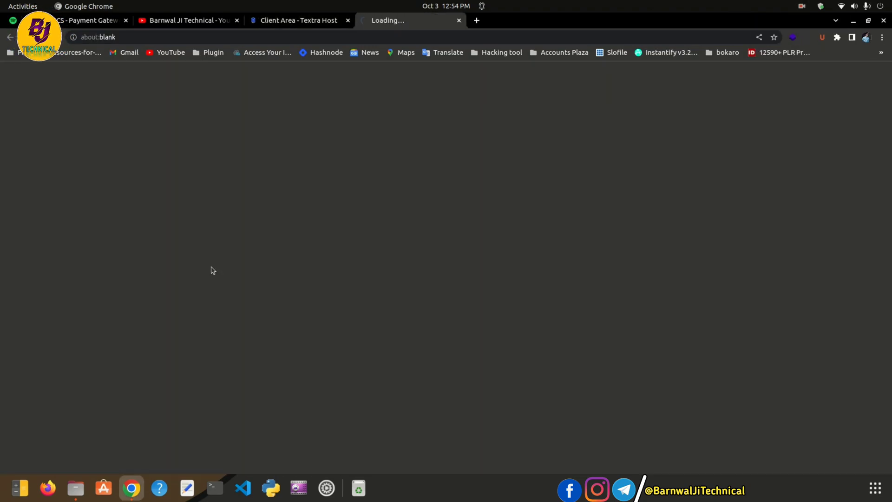
{"action": "left_click", "coordinate": [274, 21]}
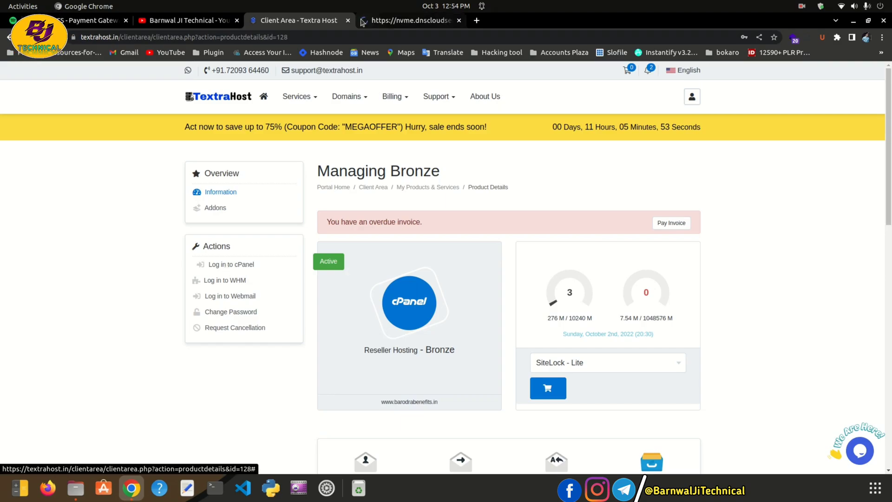
{"action": "left_click", "coordinate": [395, 20]}
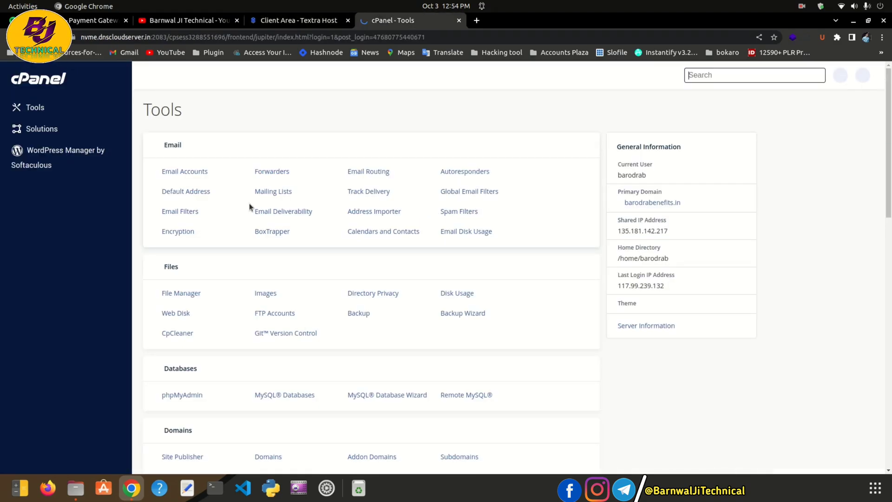
{"action": "left_click", "coordinate": [187, 295]}
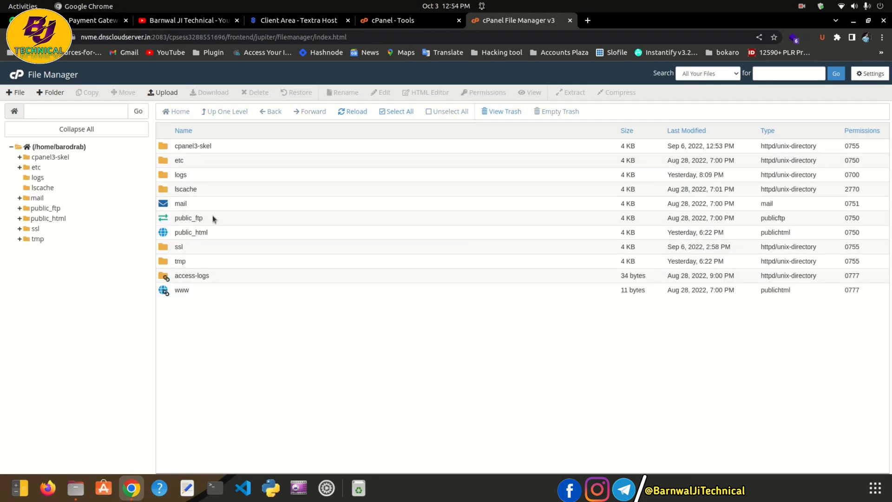
Navigate File Manager to public_html/clientarea/modules/gateways
{"action": "double_click", "coordinate": [163, 234]}
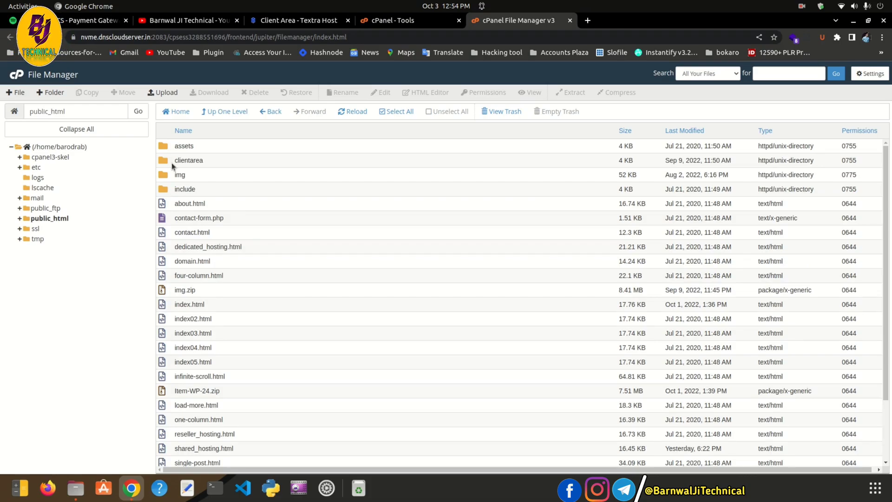
{"action": "double_click", "coordinate": [171, 163]}
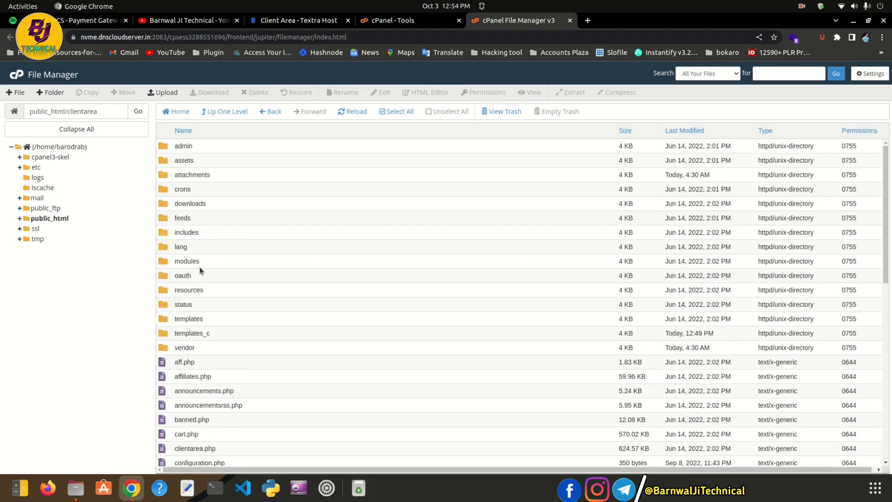
{"action": "double_click", "coordinate": [200, 265]}
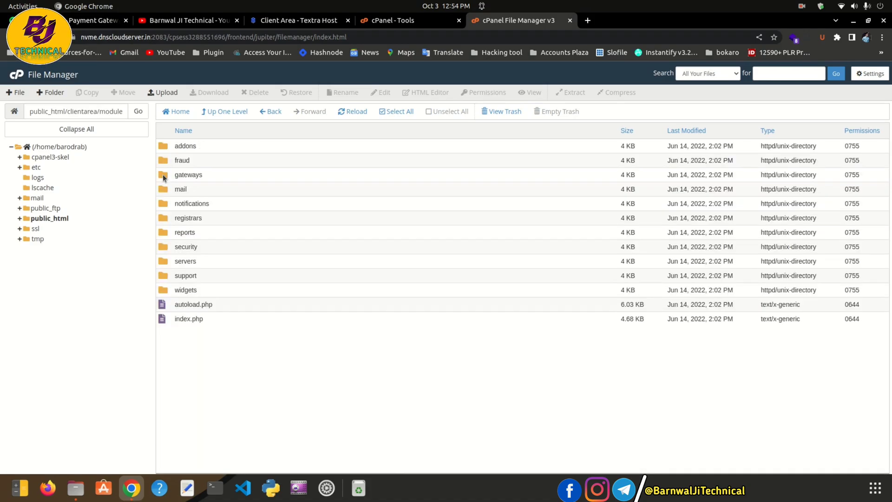
{"action": "double_click", "coordinate": [162, 174]}
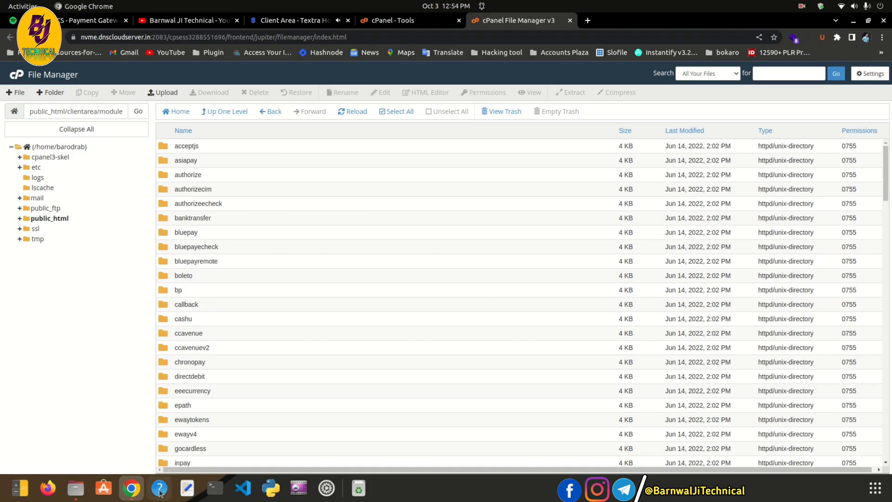
Compress the local razorpay folder into razorpay.zip and open the gateways upload page
{"action": "left_click", "coordinate": [76, 488]}
{"action": "right_click", "coordinate": [194, 239]}
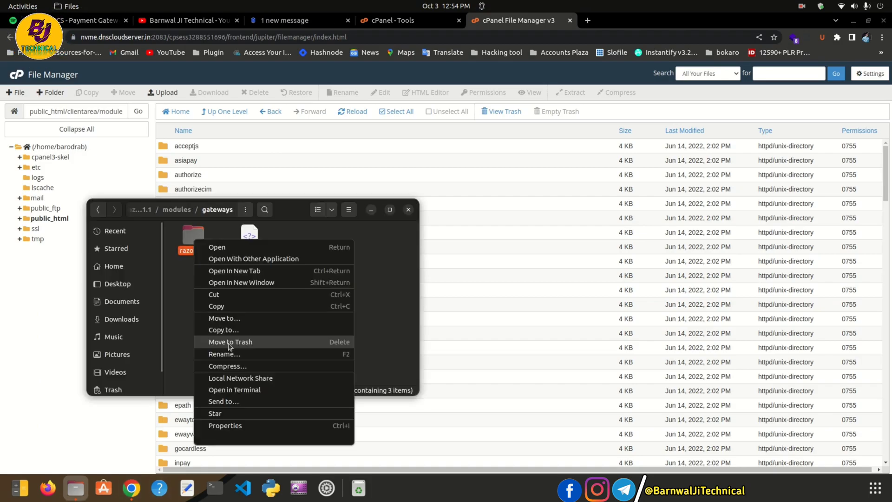
{"action": "left_click", "coordinate": [230, 353]}
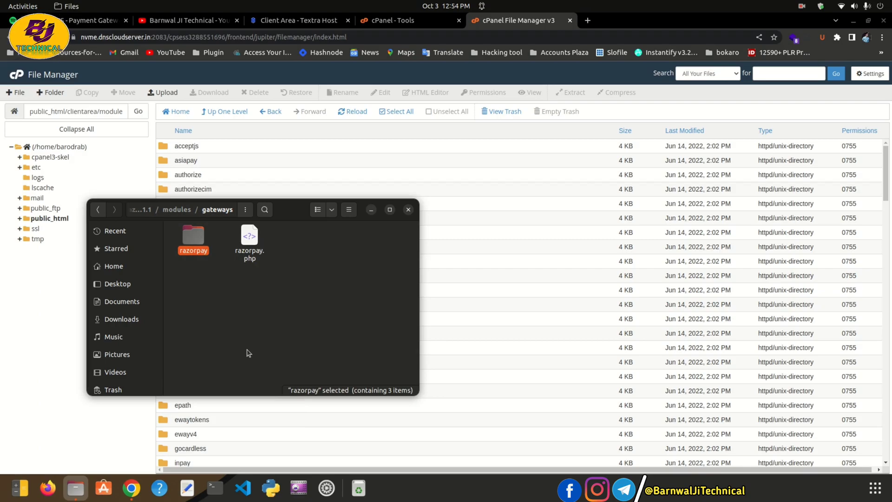
{"action": "left_click_drag", "start_coordinate": [290, 210], "coordinate": [285, 234]}
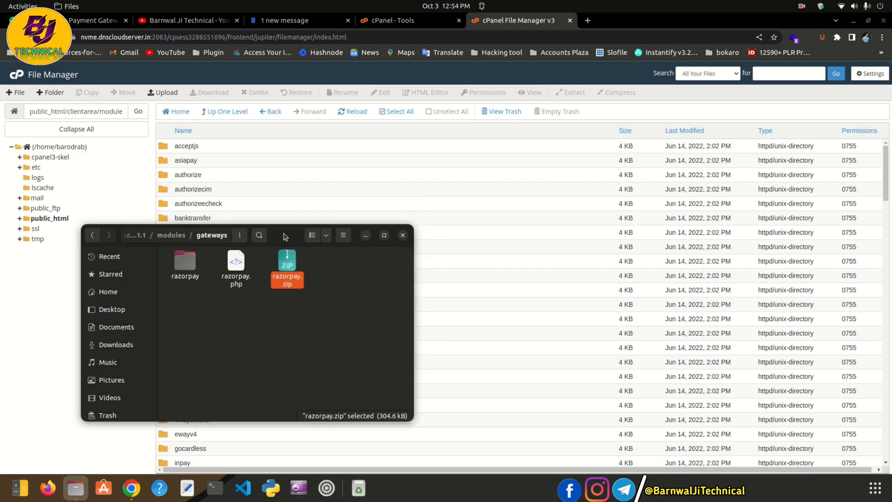
{"action": "left_click", "coordinate": [166, 94]}
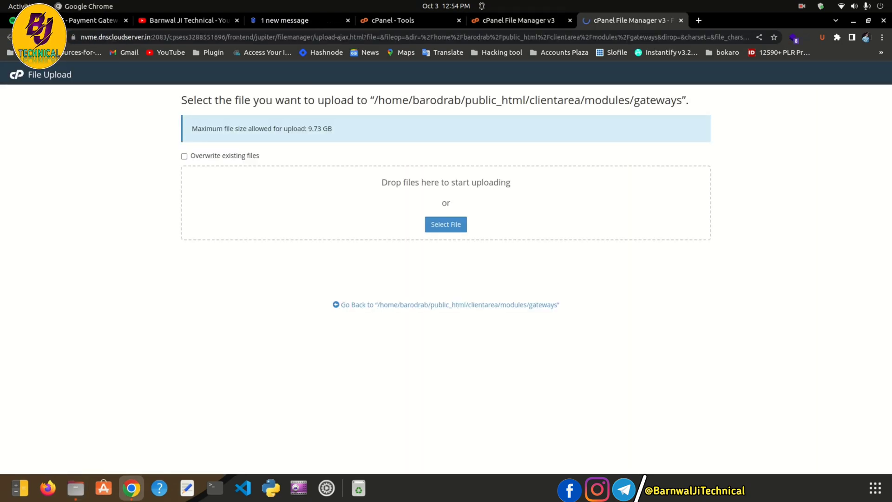
Drag razorpay.zip into the upload area, let it reach 100%, then close the upload page
{"action": "left_click", "coordinate": [76, 489]}
{"action": "left_click_drag", "start_coordinate": [182, 243], "coordinate": [103, 326]}
{"action": "left_click_drag", "start_coordinate": [206, 346], "coordinate": [449, 222]}
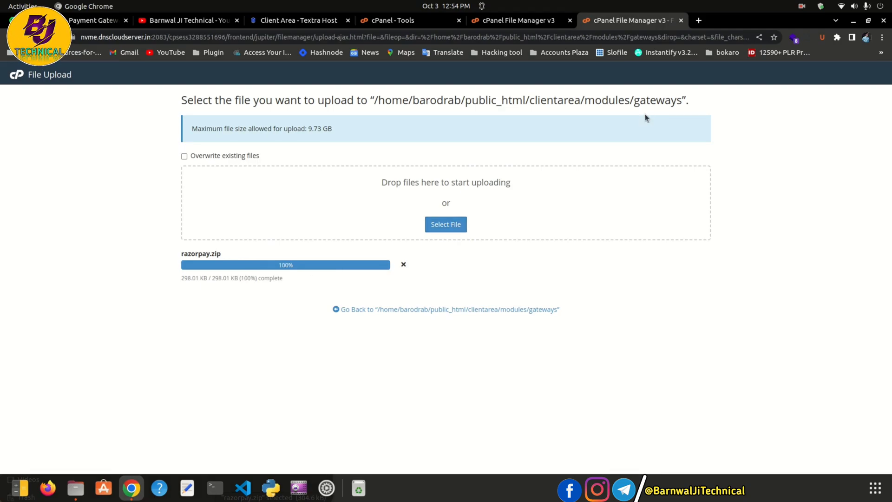
{"action": "left_click", "coordinate": [682, 20]}
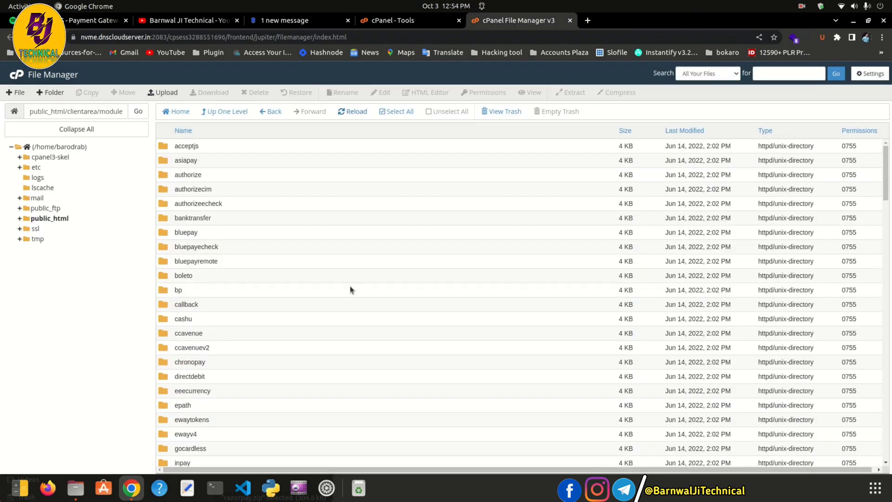
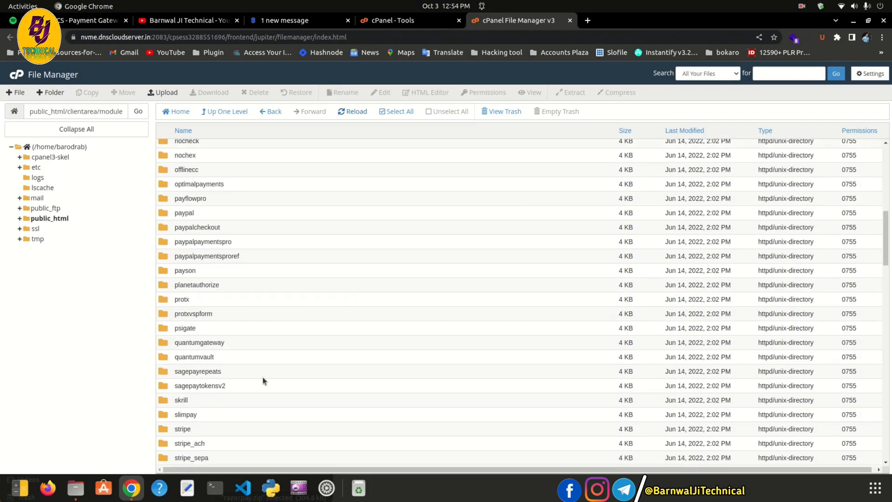
Extract razorpay.zip into the gateways folder and close the extraction results
{"action": "scroll", "coordinate": [263, 378], "scroll_direction": "down", "scroll_amount": 15}
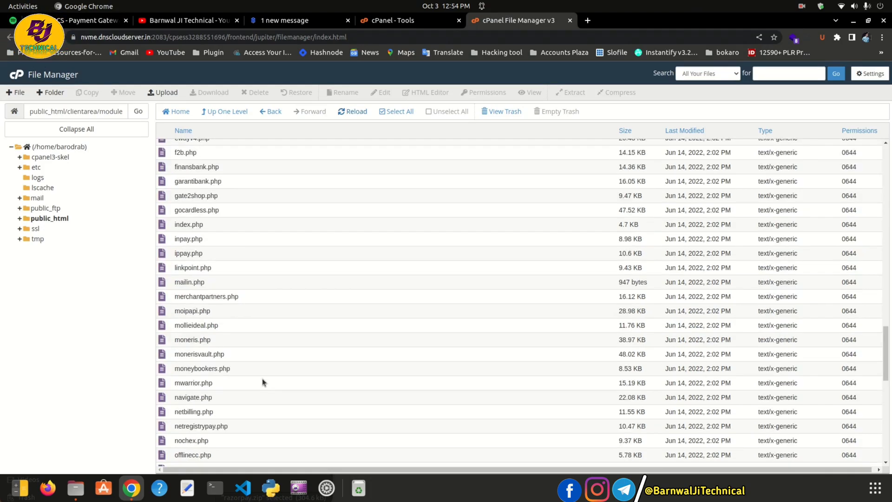
{"action": "scroll", "coordinate": [262, 378], "scroll_direction": "down", "scroll_amount": 9}
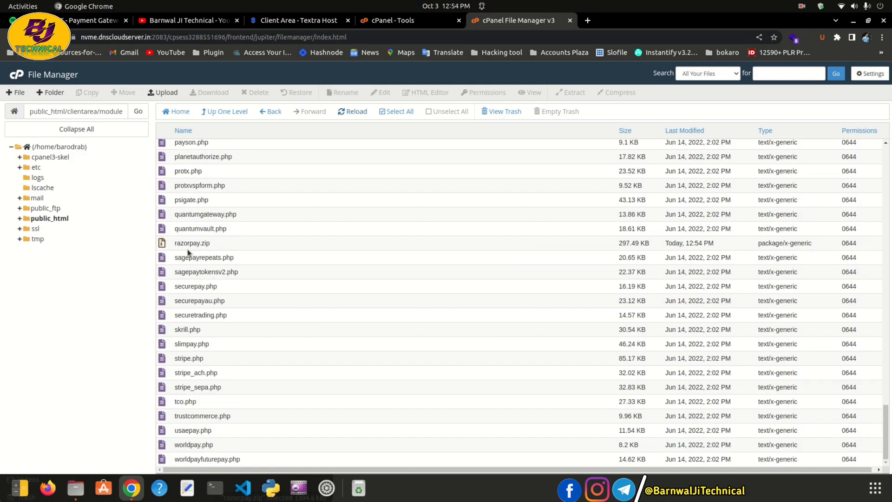
{"action": "right_click", "coordinate": [187, 249]}
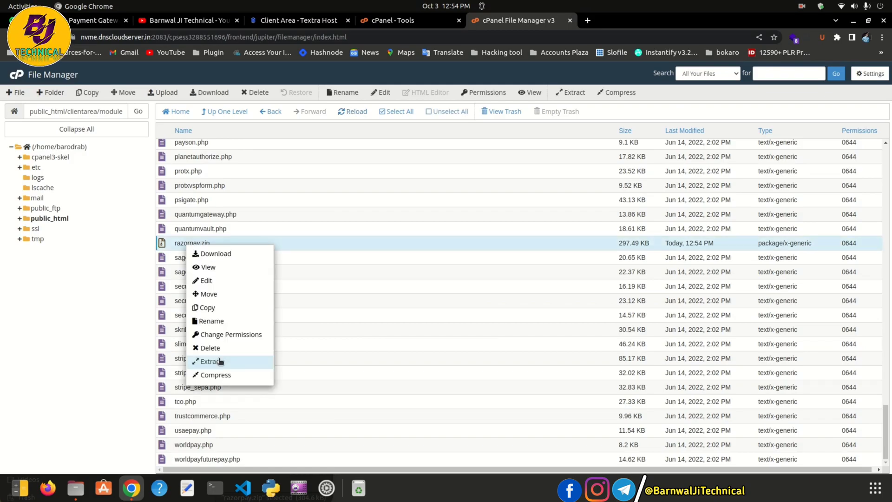
{"action": "left_click", "coordinate": [220, 362]}
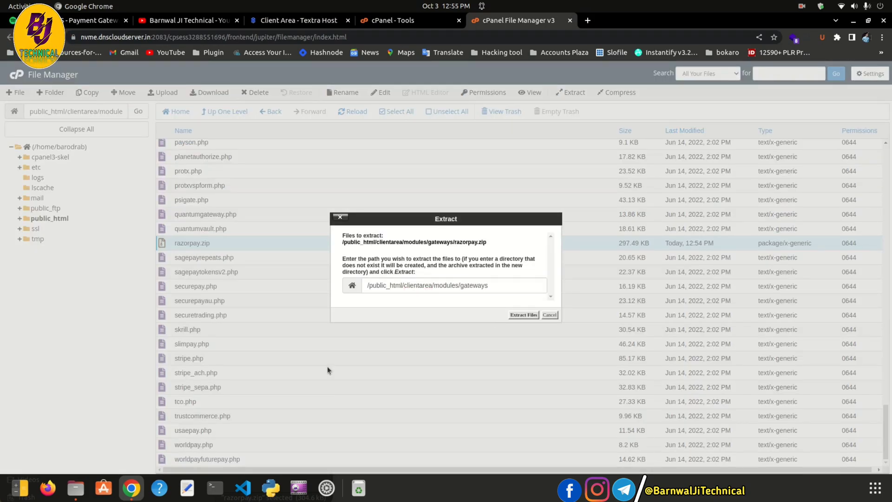
{"action": "left_click", "coordinate": [523, 315]}
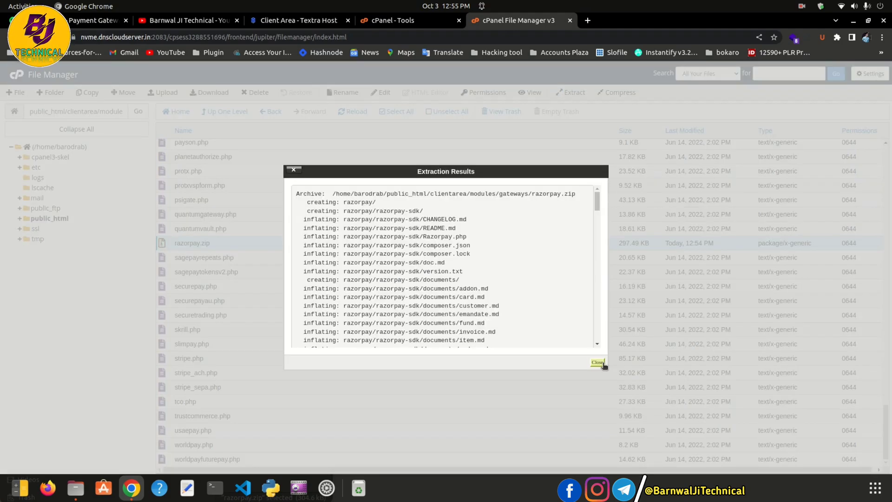
{"action": "left_click", "coordinate": [597, 362]}
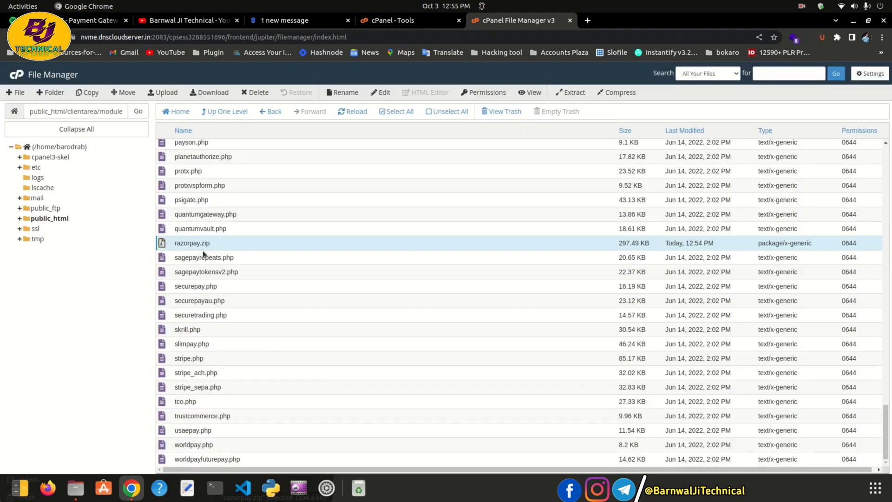
Delete razorpay.zip to the trash and reload the folder listing
{"action": "left_click", "coordinate": [258, 93]}
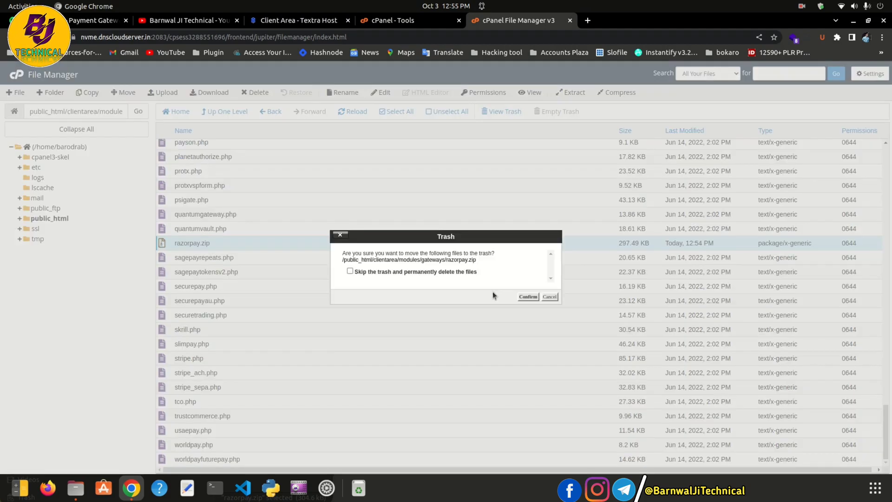
{"action": "left_click", "coordinate": [531, 296]}
{"action": "scroll", "coordinate": [317, 334], "scroll_direction": "up", "scroll_amount": 15}
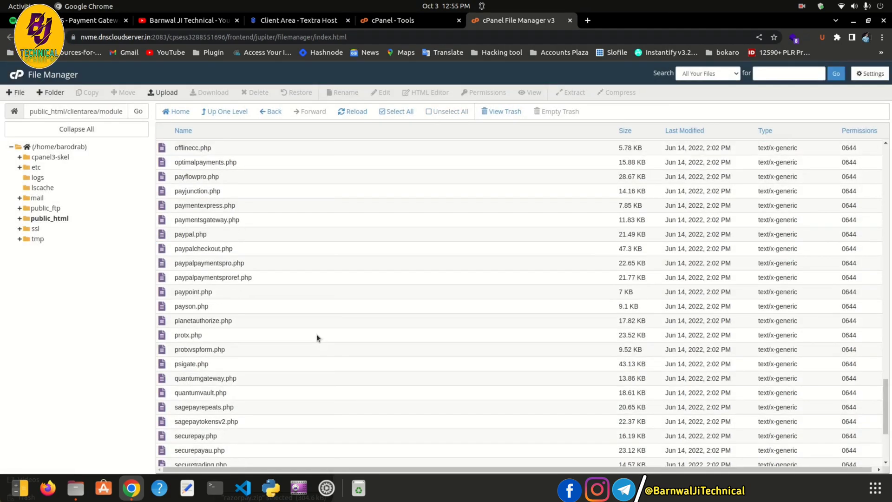
{"action": "left_click", "coordinate": [356, 112]}
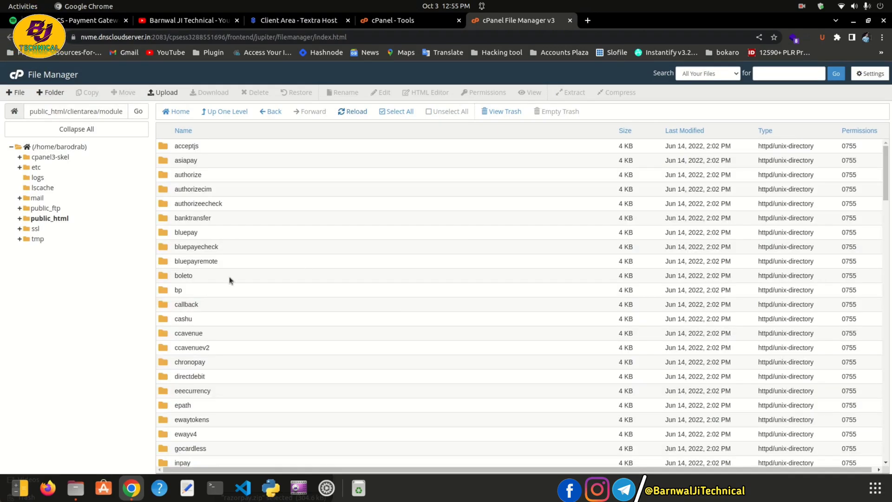
{"action": "scroll", "coordinate": [194, 392], "scroll_direction": "down", "scroll_amount": 10}
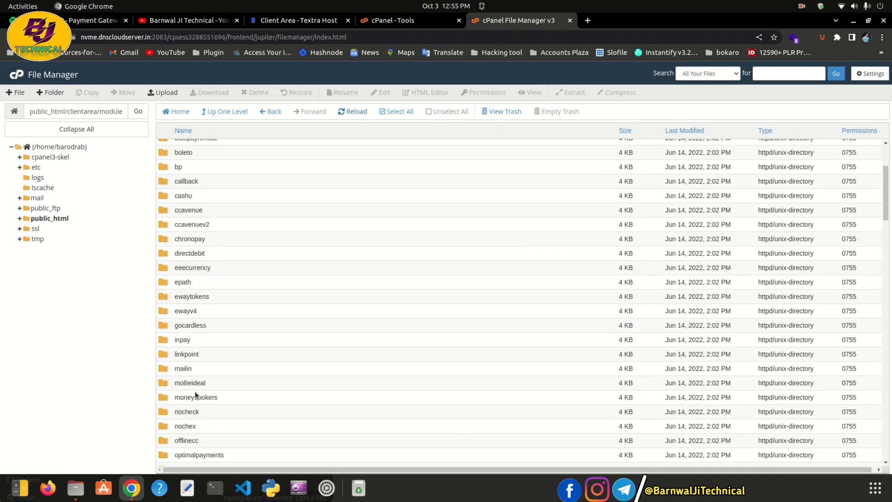
{"action": "scroll", "coordinate": [195, 392], "scroll_direction": "down", "scroll_amount": 1}
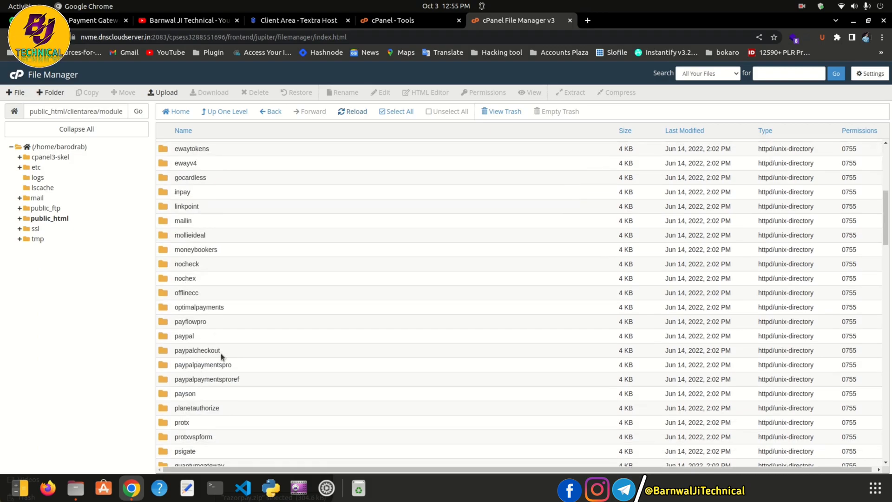
{"action": "scroll", "coordinate": [220, 364], "scroll_direction": "down", "scroll_amount": 5}
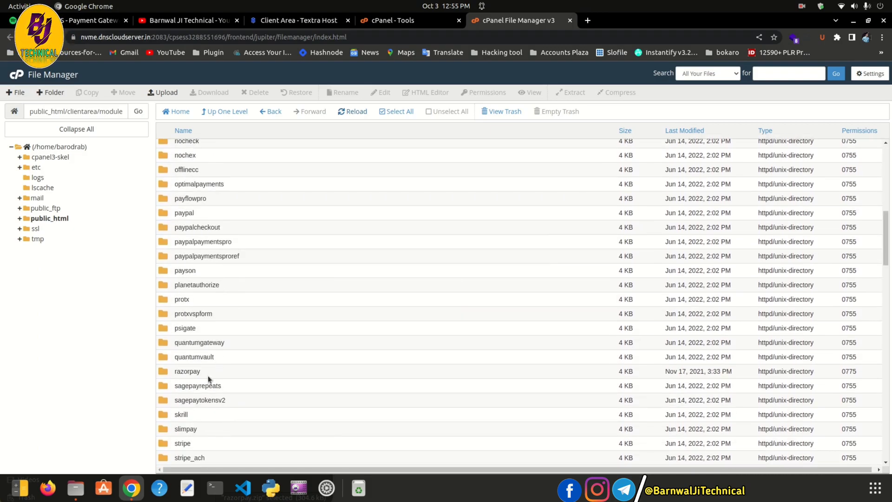
Check the new razorpay folder, leaving its name unchanged
{"action": "left_click", "coordinate": [209, 375]}
{"action": "double_click", "coordinate": [193, 372]}
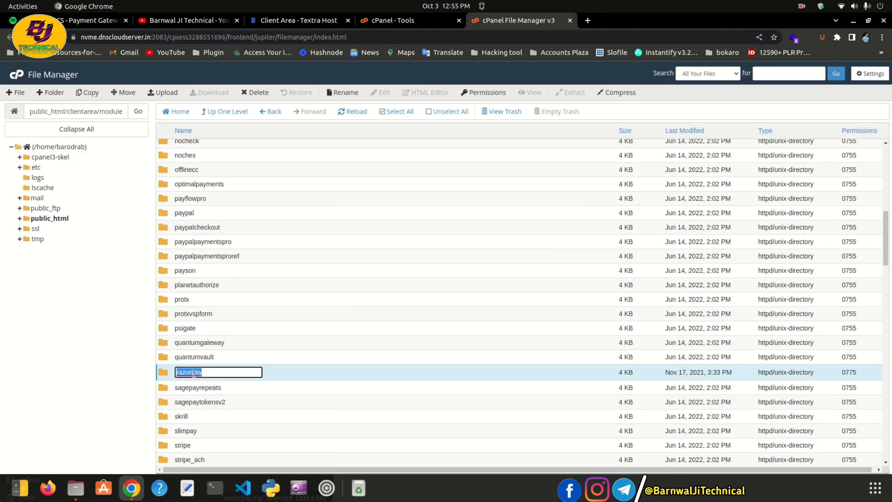
{"action": "left_click", "coordinate": [292, 380]}
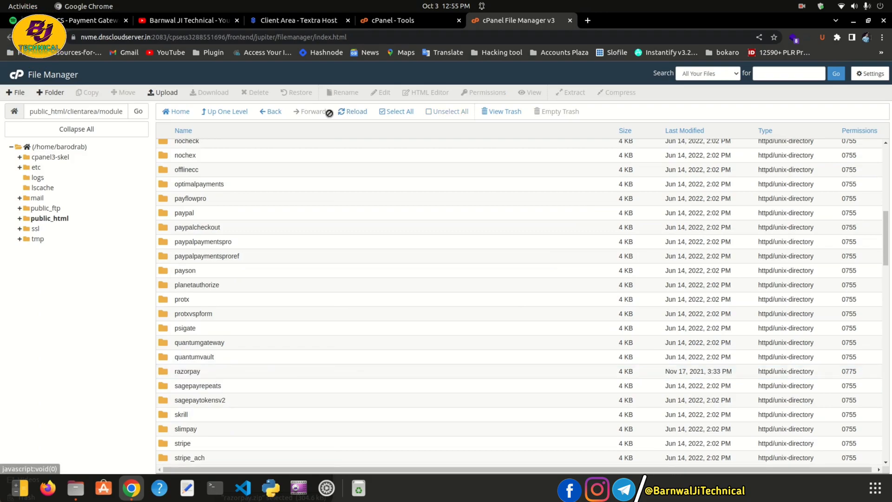
{"action": "left_click", "coordinate": [75, 23]}
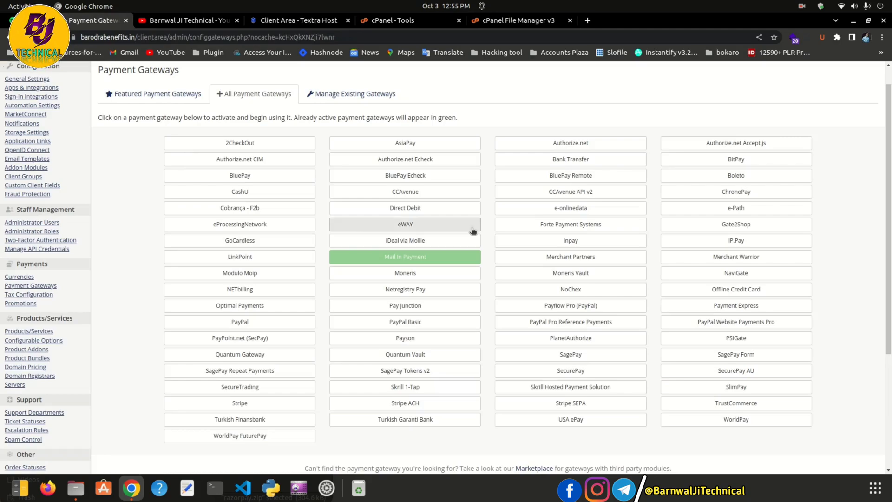
Reload WHMCS and show the All Payment Gateways list
{"action": "key", "text": "F5"}
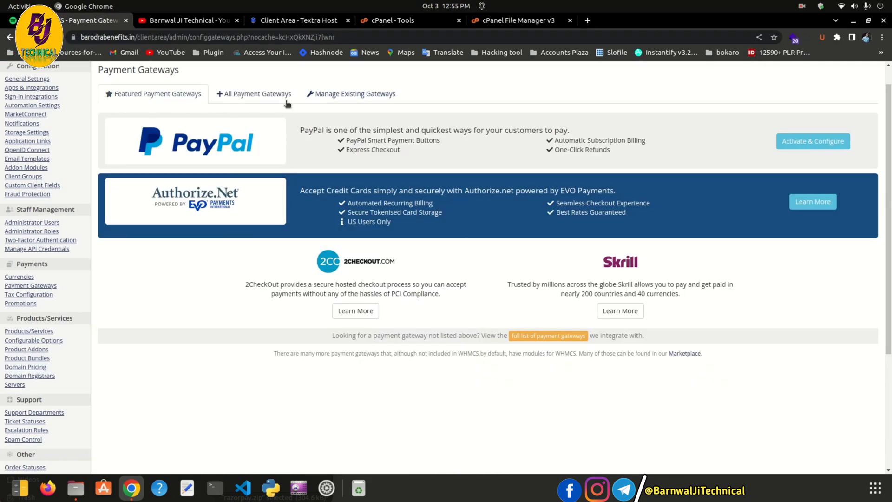
{"action": "left_click", "coordinate": [263, 95]}
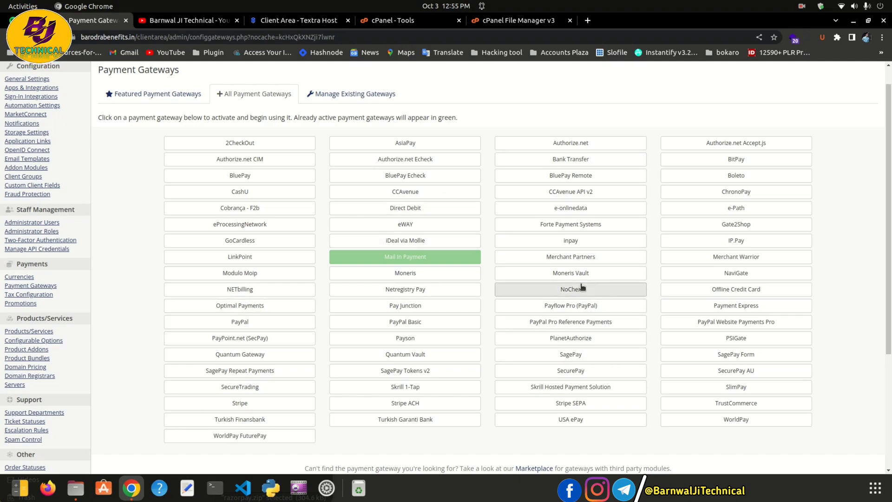
{"action": "scroll", "coordinate": [618, 184], "scroll_direction": "up", "scroll_amount": 1}
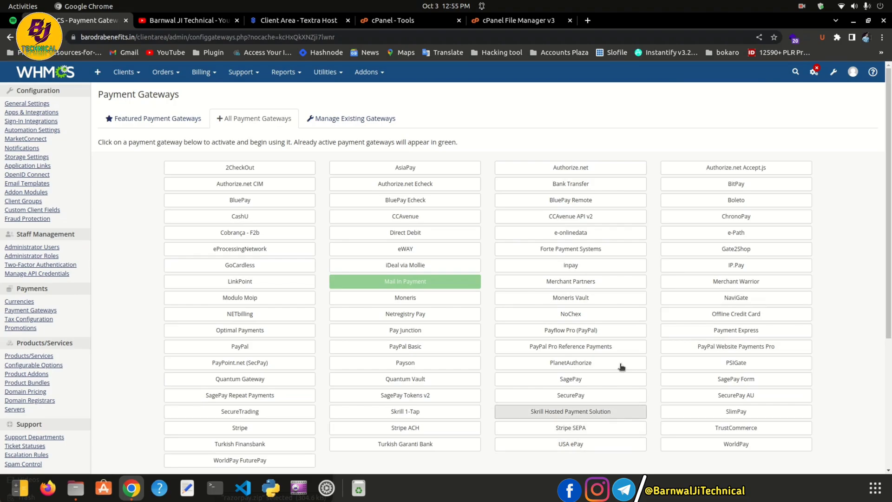
Visit System Settings and Addon Modules, then return to Payment Gateways
{"action": "left_click", "coordinate": [815, 72]}
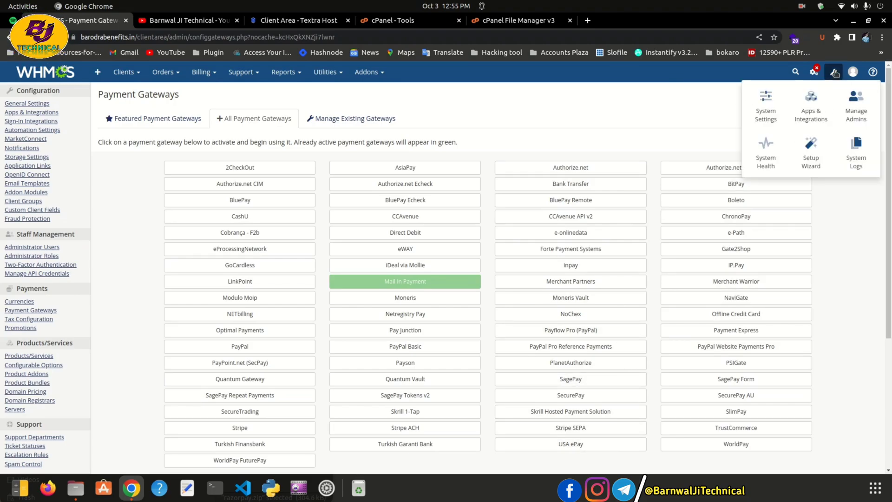
{"action": "left_click", "coordinate": [767, 108]}
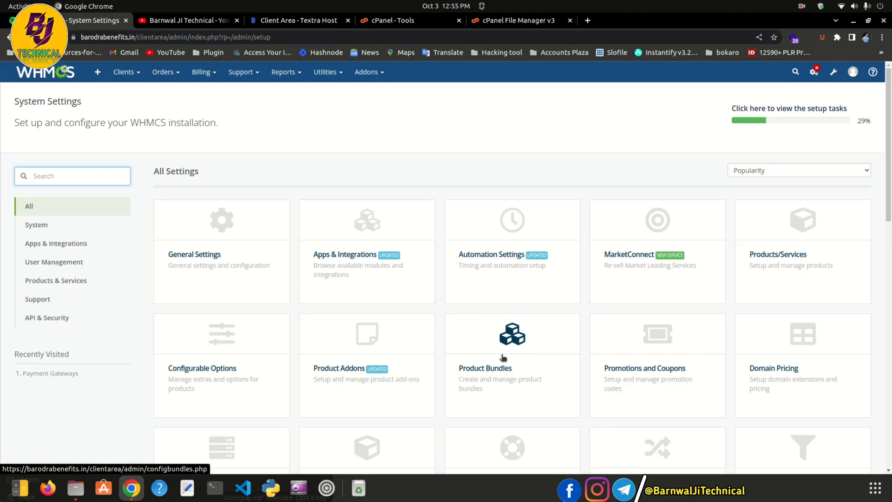
{"action": "scroll", "coordinate": [581, 348], "scroll_direction": "down", "scroll_amount": 3}
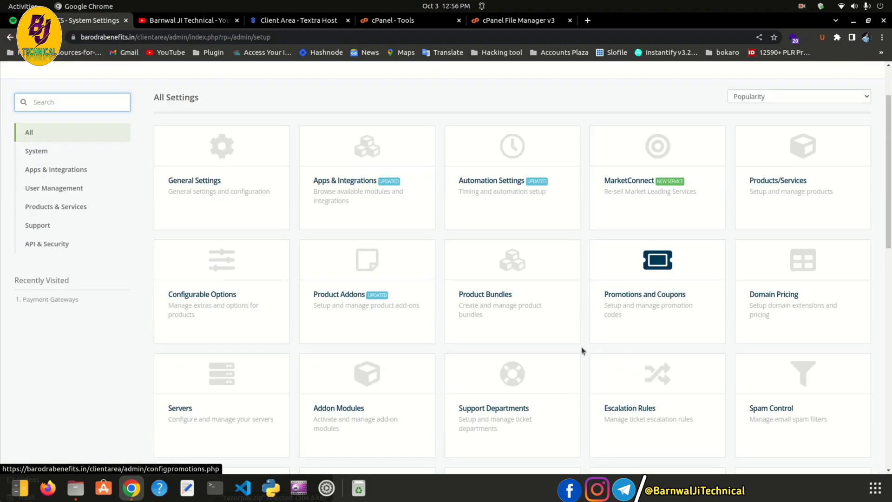
{"action": "left_click", "coordinate": [370, 394]}
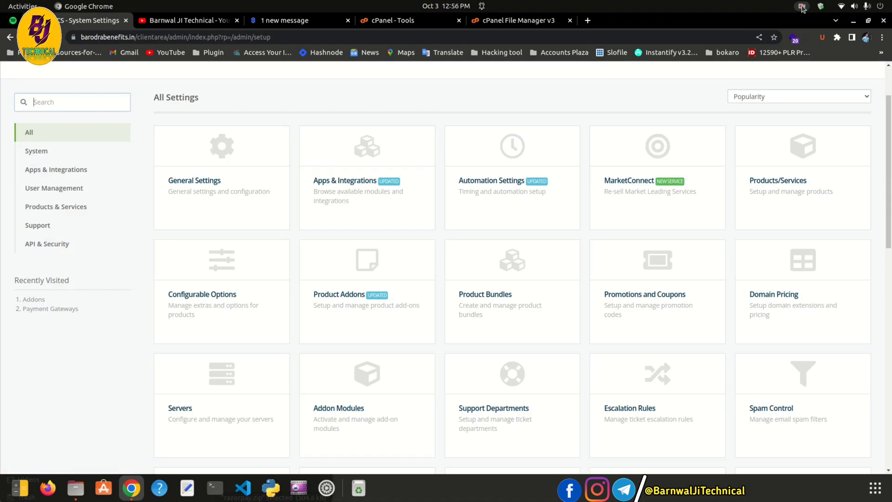
{"action": "left_click", "coordinate": [802, 7]}
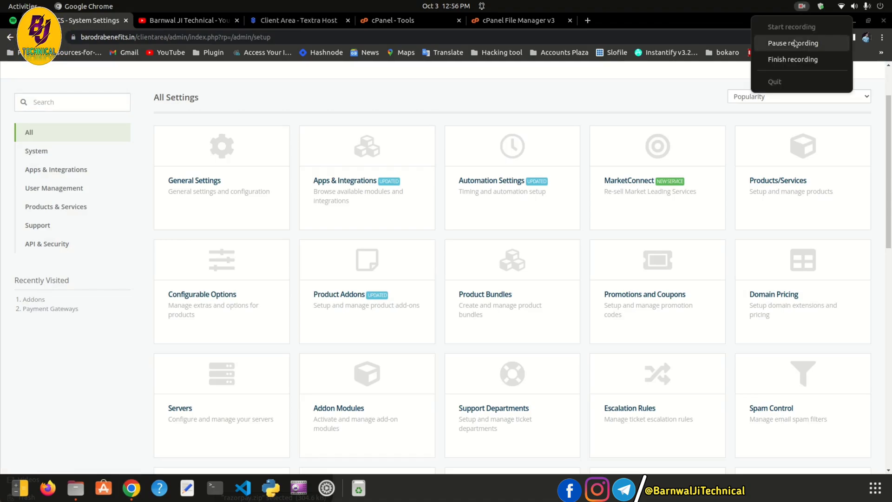
{"action": "left_click", "coordinate": [794, 43]}
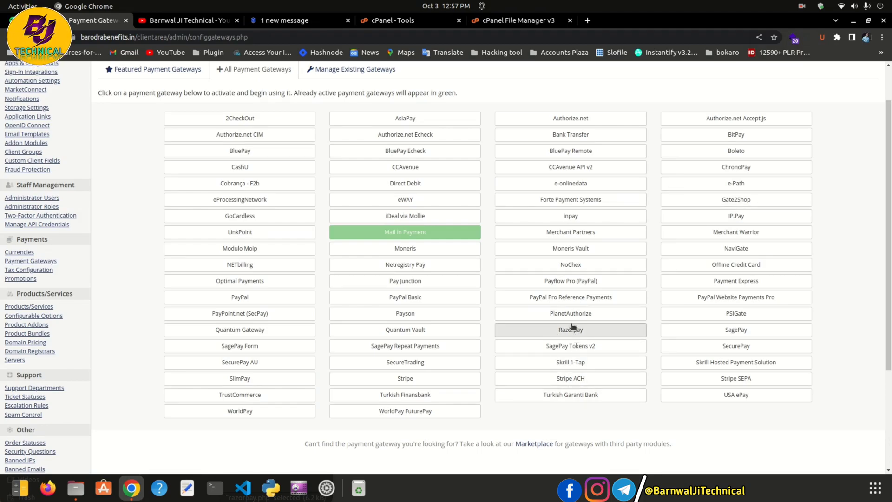
Check razorpay.zip and razorpay.php in the local gateways folder window
{"action": "left_click", "coordinate": [514, 20]}
{"action": "scroll", "coordinate": [283, 354], "scroll_direction": "down", "scroll_amount": 3}
{"action": "left_click", "coordinate": [76, 487]}
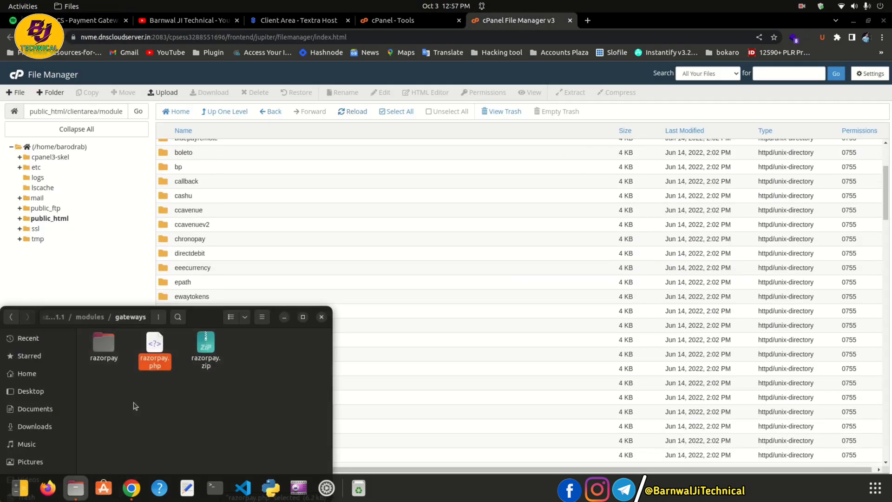
{"action": "left_click", "coordinate": [198, 361]}
{"action": "left_click", "coordinate": [172, 395]}
{"action": "left_click", "coordinate": [155, 361]}
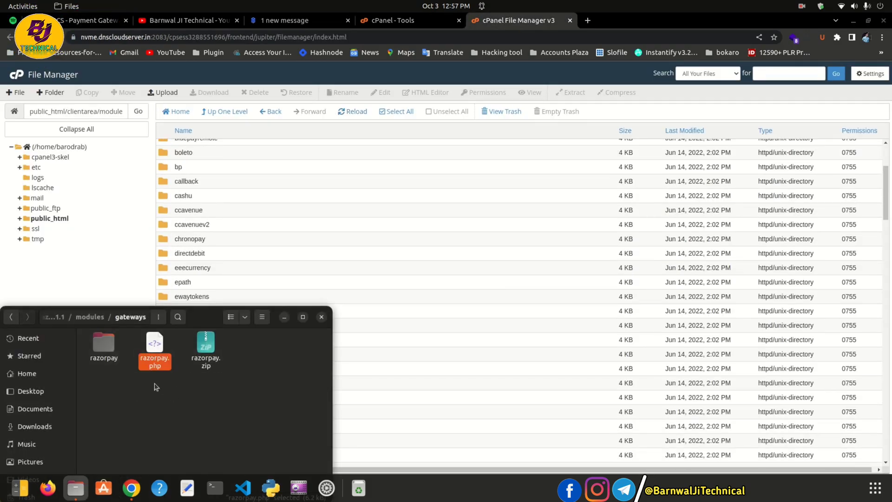
{"action": "left_click", "coordinate": [135, 421]}
{"action": "left_click_drag", "start_coordinate": [203, 323], "coordinate": [222, 356]}
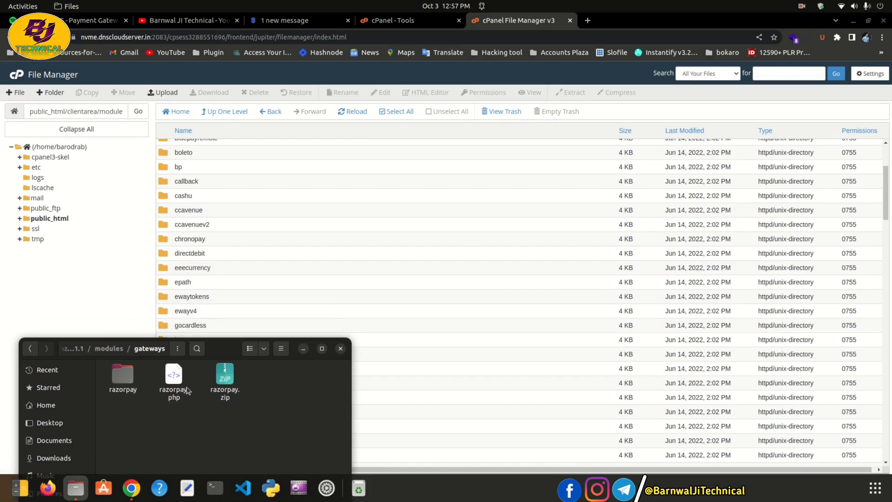
Locate the razorpay folder in the server file list without renaming it
{"action": "left_click", "coordinate": [247, 236]}
{"action": "scroll", "coordinate": [235, 337], "scroll_direction": "down", "scroll_amount": 2}
{"action": "scroll", "coordinate": [235, 330], "scroll_direction": "down", "scroll_amount": 8}
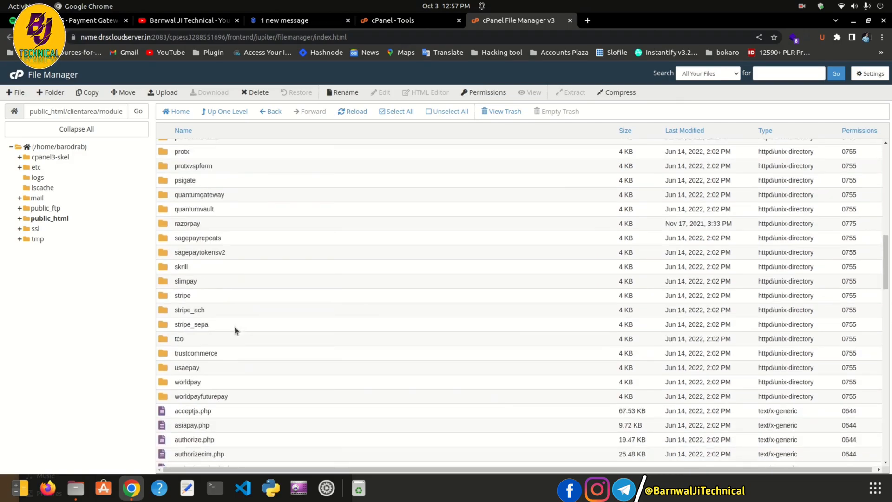
{"action": "scroll", "coordinate": [184, 279], "scroll_direction": "up", "scroll_amount": 3}
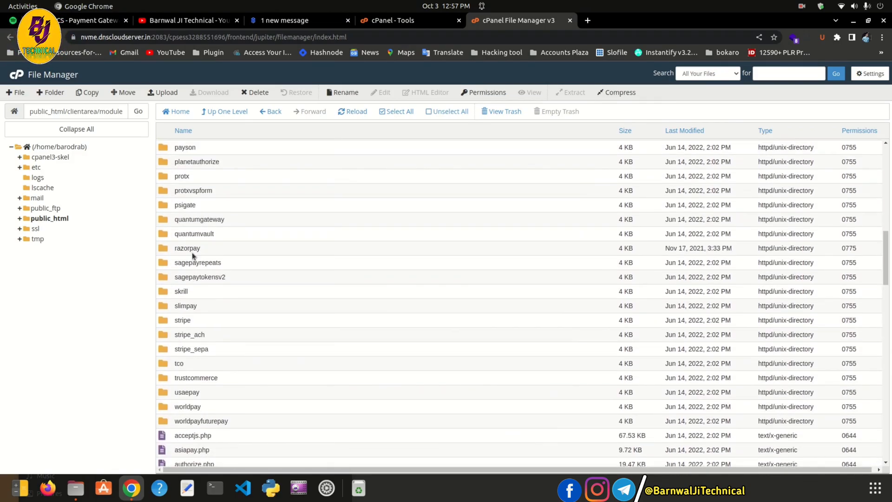
{"action": "left_click", "coordinate": [195, 249]}
{"action": "left_click", "coordinate": [195, 248]}
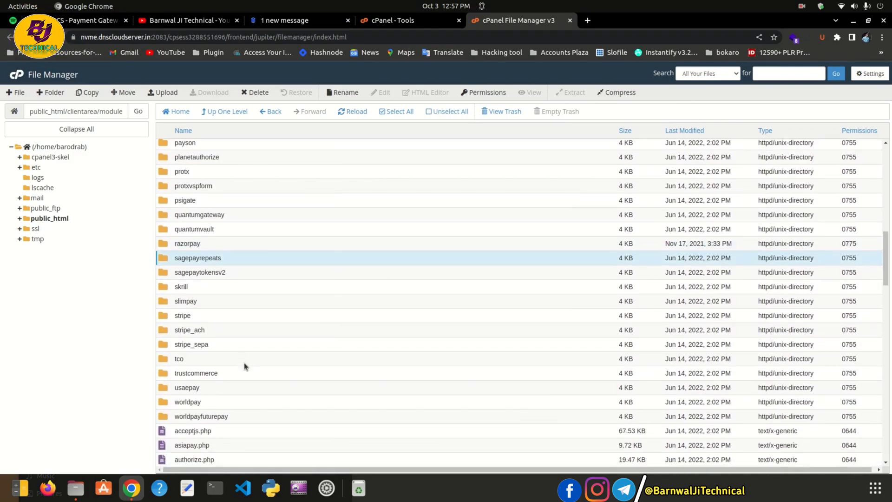
Find razorpay.php further down the list, keeping its original name
{"action": "scroll", "coordinate": [244, 363], "scroll_direction": "down", "scroll_amount": 6}
{"action": "scroll", "coordinate": [219, 345], "scroll_direction": "down", "scroll_amount": 9}
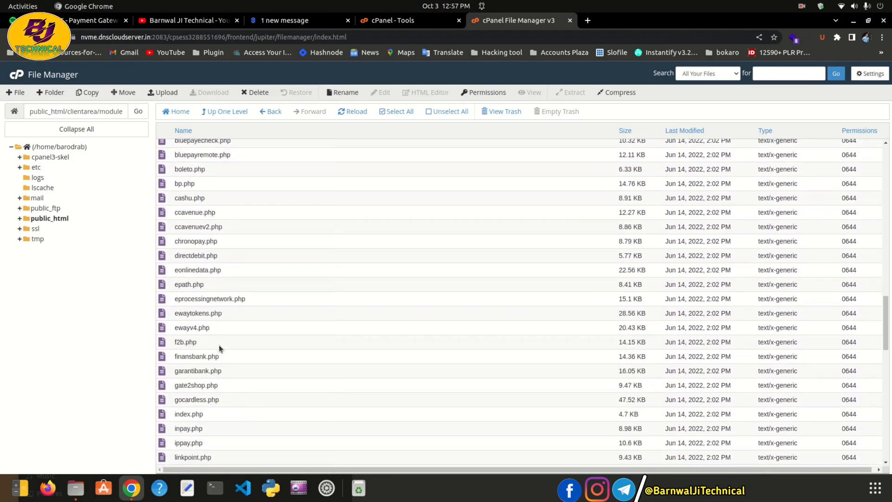
{"action": "scroll", "coordinate": [219, 367], "scroll_direction": "down", "scroll_amount": 5}
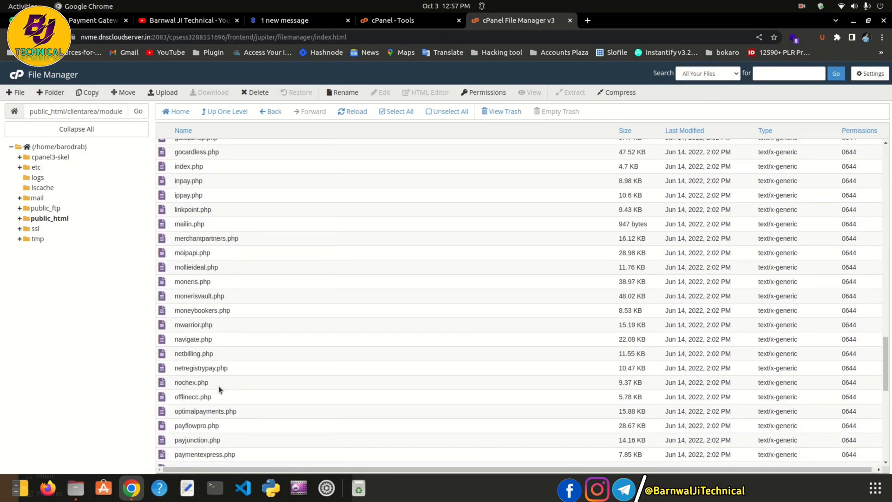
{"action": "scroll", "coordinate": [210, 386], "scroll_direction": "down", "scroll_amount": 4}
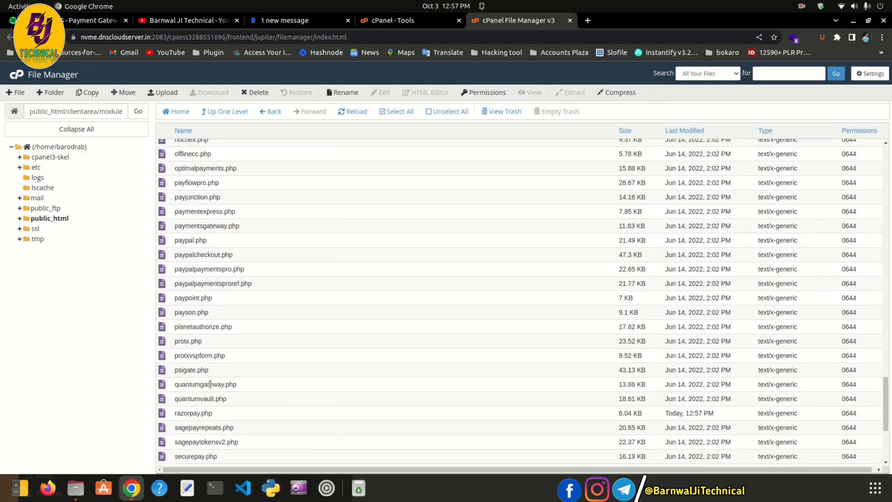
{"action": "left_click", "coordinate": [195, 314]}
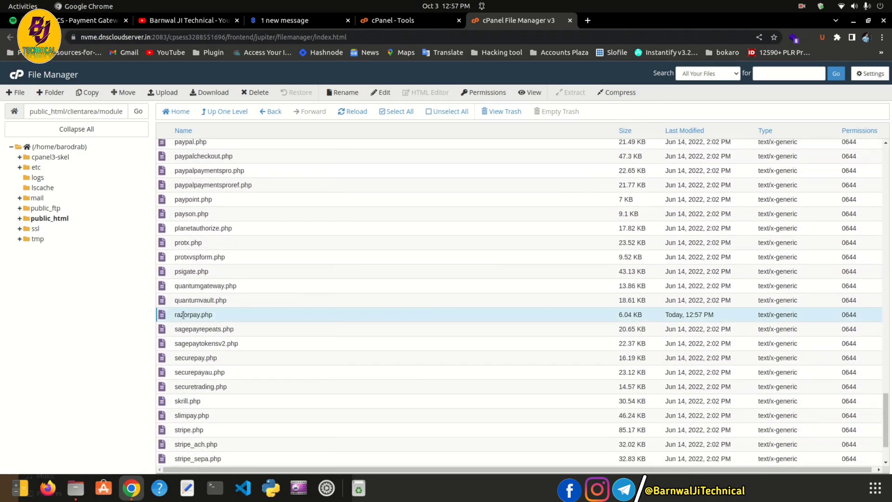
{"action": "left_click", "coordinate": [195, 314]}
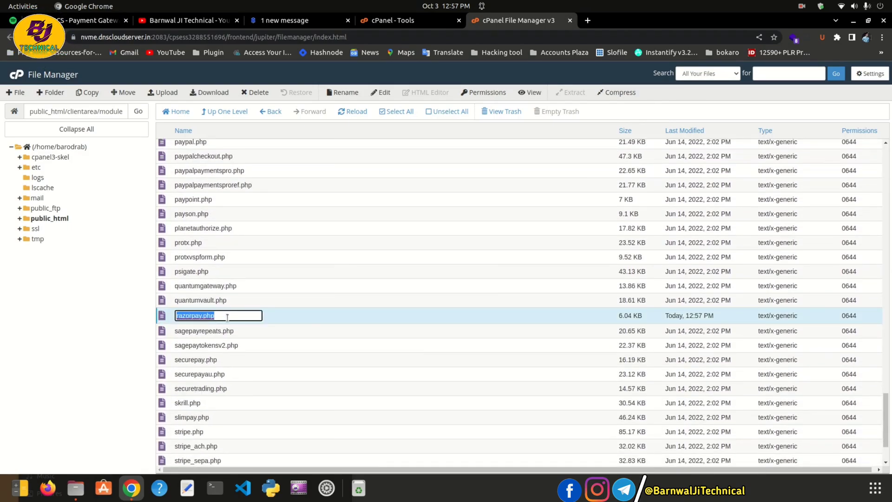
{"action": "left_click", "coordinate": [308, 314]}
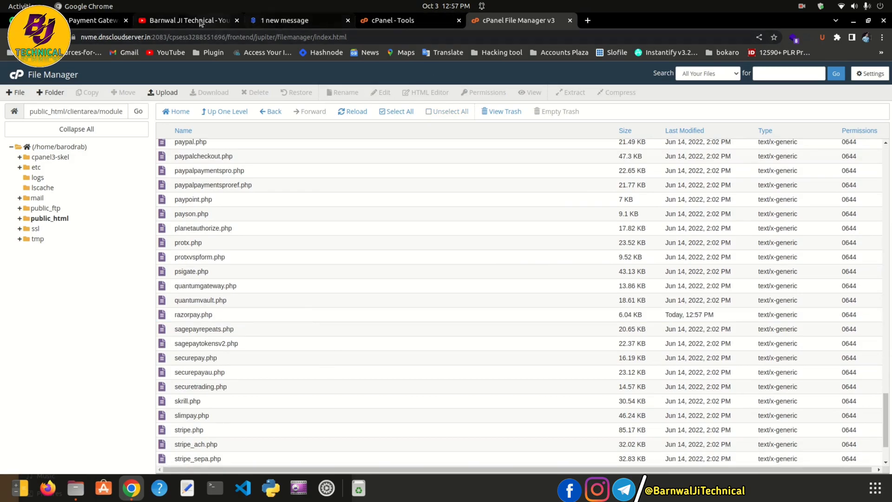
Activate Razorpay and review its Key Id, Key Secret, Authorize and Capture, and webhook settings
{"action": "left_click", "coordinate": [108, 25]}
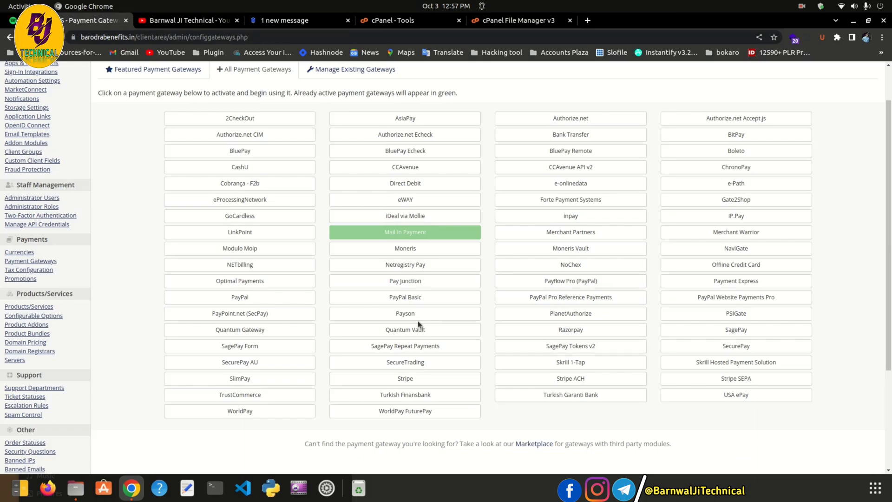
{"action": "left_click", "coordinate": [544, 330]}
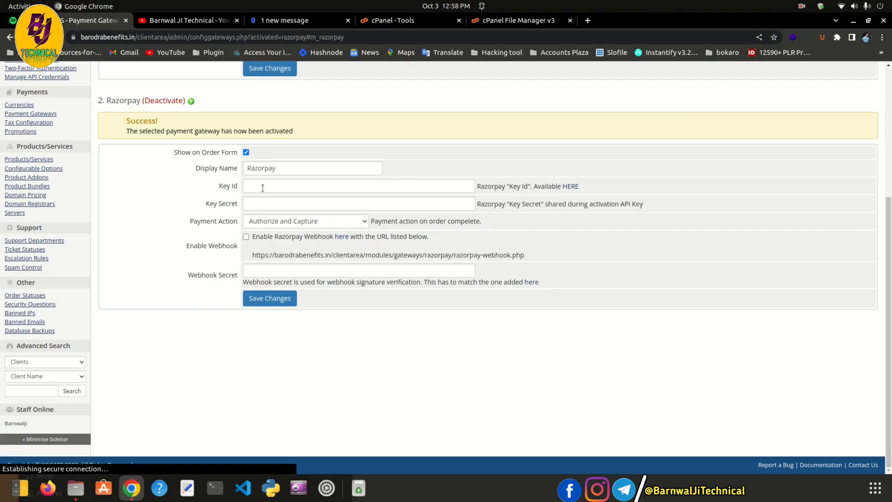
{"action": "left_click", "coordinate": [267, 204]}
{"action": "left_click", "coordinate": [261, 189]}
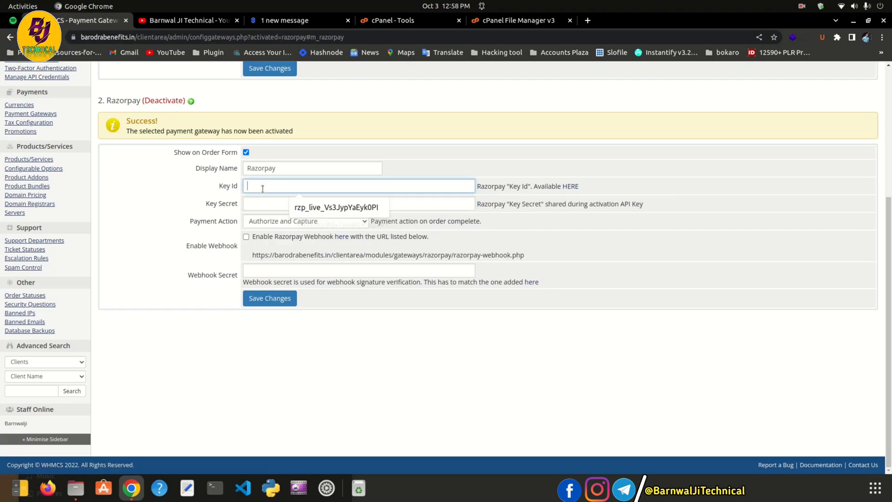
{"action": "left_click", "coordinate": [253, 218]}
{"action": "left_click", "coordinate": [274, 335]}
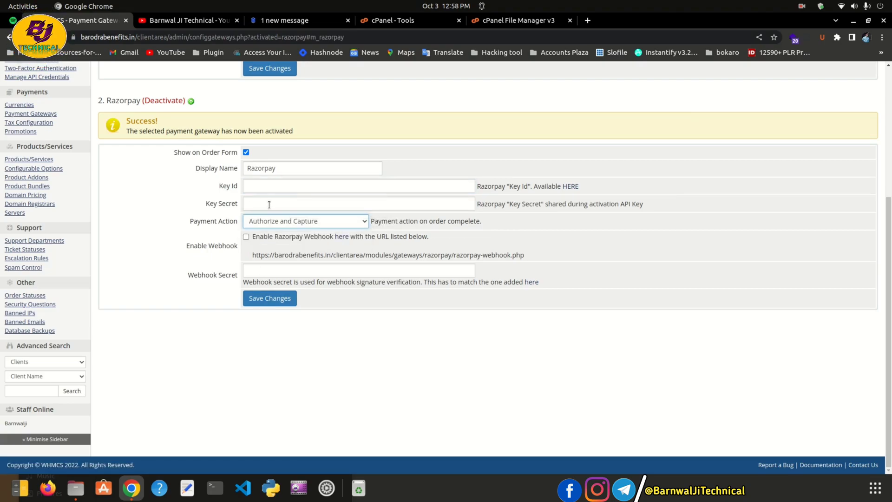
{"action": "left_click", "coordinate": [311, 225]}
{"action": "left_click", "coordinate": [305, 225]}
{"action": "left_click", "coordinate": [278, 237]}
{"action": "left_click", "coordinate": [299, 238]}
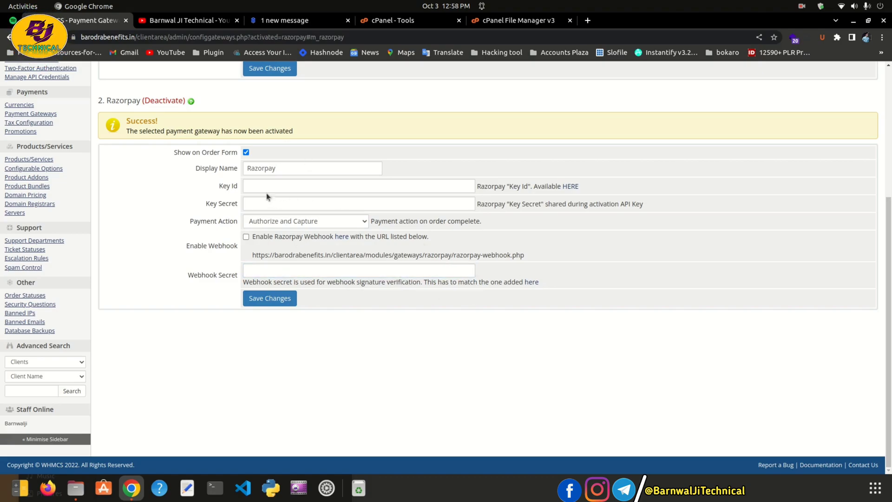
Point out the Key Id and Key Secret fields, leaving Authorize and Capture as payment action
{"action": "left_click_drag", "start_coordinate": [216, 189], "coordinate": [238, 203]}
{"action": "left_click", "coordinate": [242, 178]}
{"action": "left_click", "coordinate": [351, 226]}
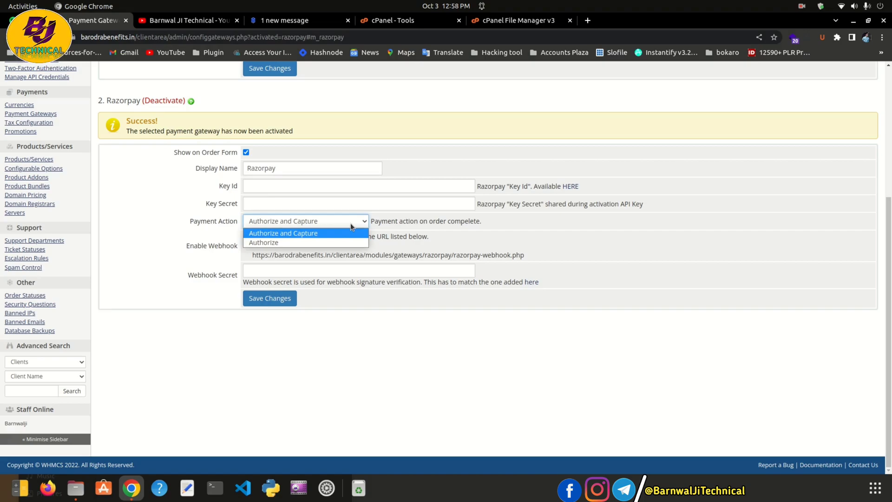
{"action": "left_click", "coordinate": [287, 233]}
{"action": "scroll", "coordinate": [304, 239], "scroll_direction": "up", "scroll_amount": 1}
{"action": "scroll", "coordinate": [304, 239], "scroll_direction": "up", "scroll_amount": 5}
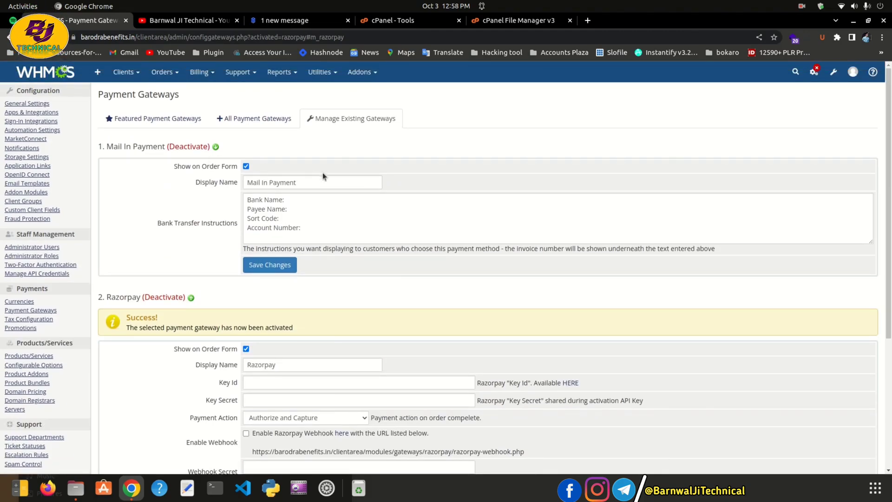
Review the Mail In Payment display name and bank transfer instructions without changes
{"action": "left_click", "coordinate": [254, 181]}
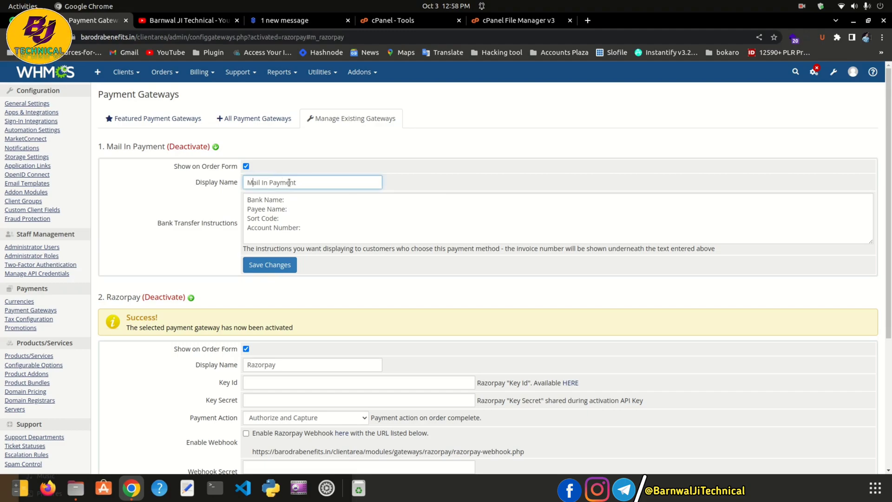
{"action": "left_click", "coordinate": [375, 220]}
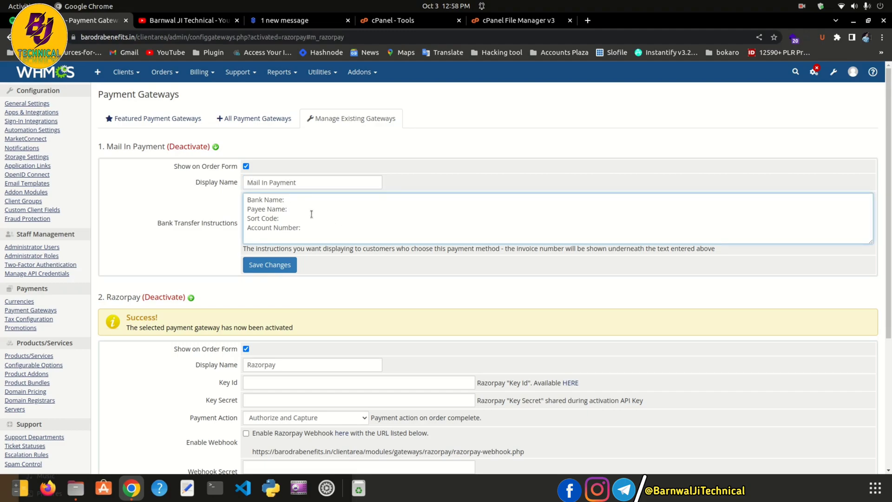
{"action": "left_click", "coordinate": [295, 212]}
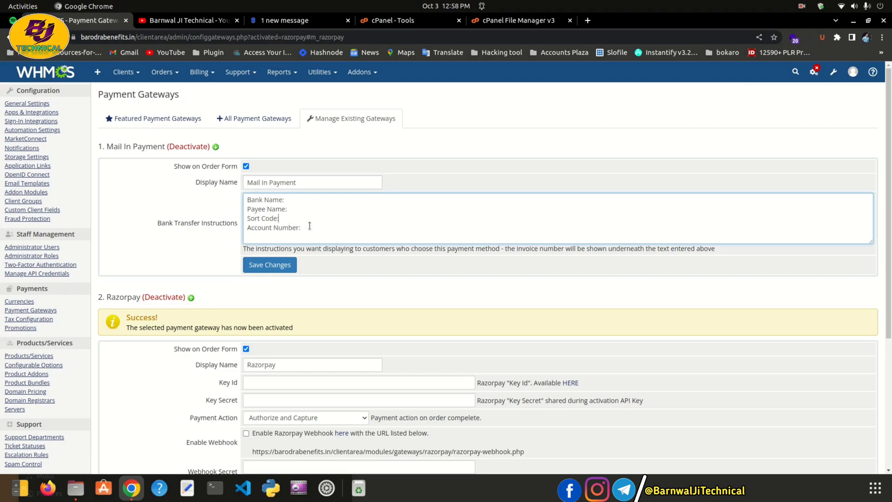
{"action": "left_click_drag", "start_coordinate": [252, 214], "coordinate": [269, 218]}
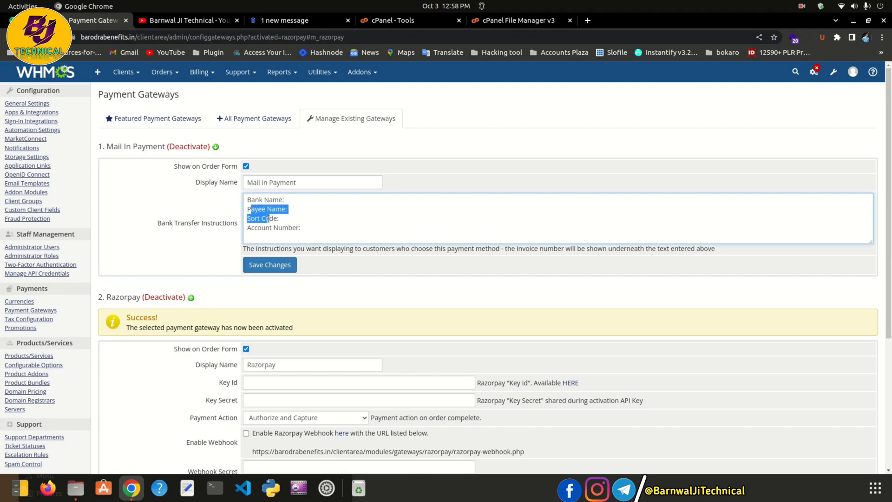
{"action": "left_click", "coordinate": [294, 229]}
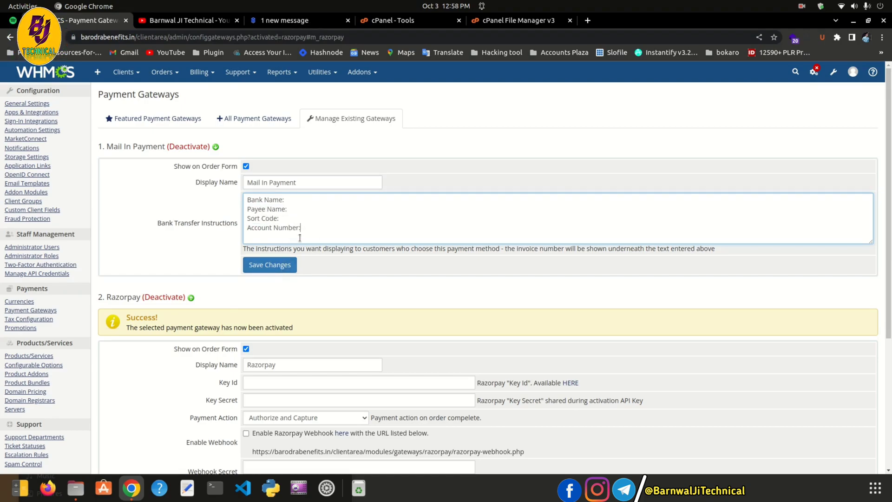
{"action": "left_click", "coordinate": [310, 244]}
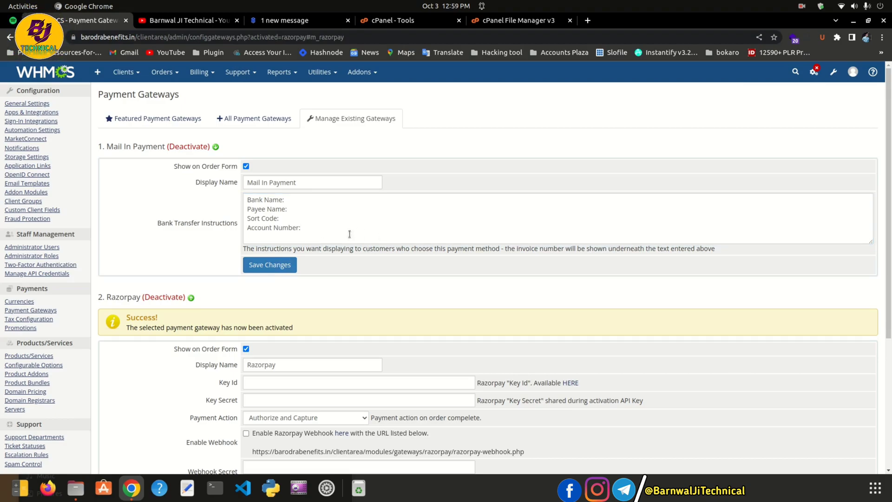
{"action": "left_click", "coordinate": [319, 227]}
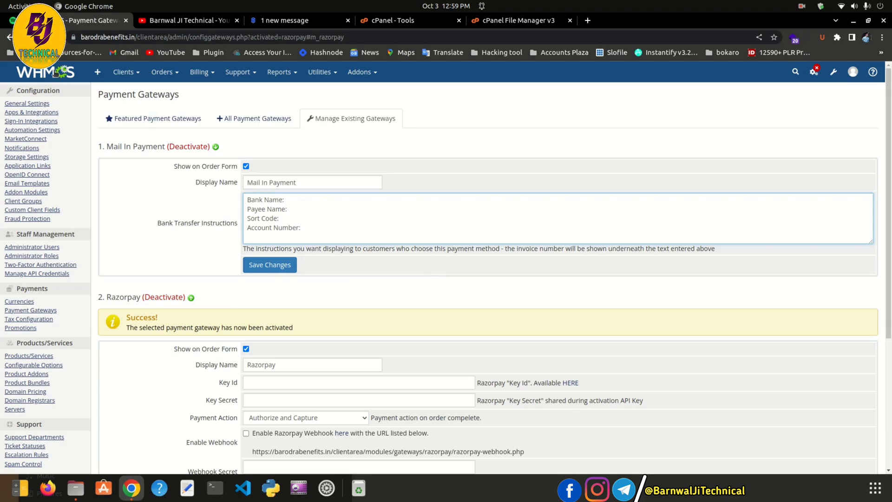
Confirm Razorpay appears active in the full gateway list, then return to the WHMCS dashboard
{"action": "left_click", "coordinate": [814, 71]}
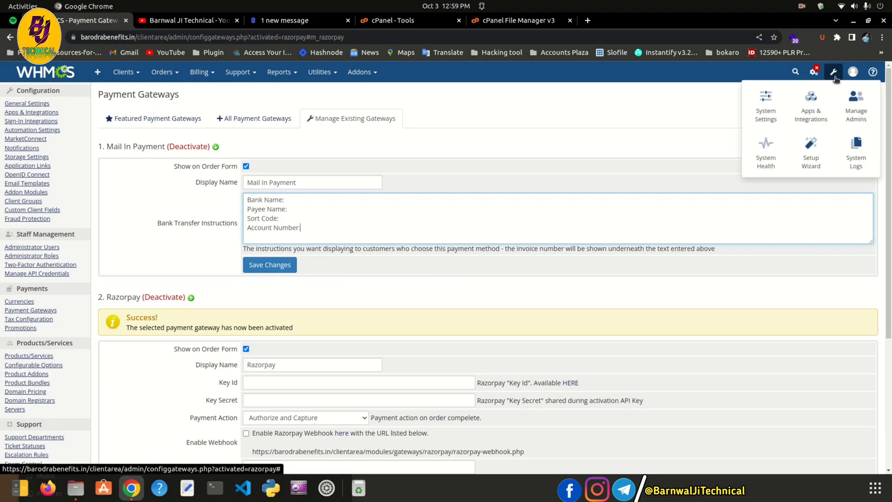
{"action": "left_click", "coordinate": [275, 119]}
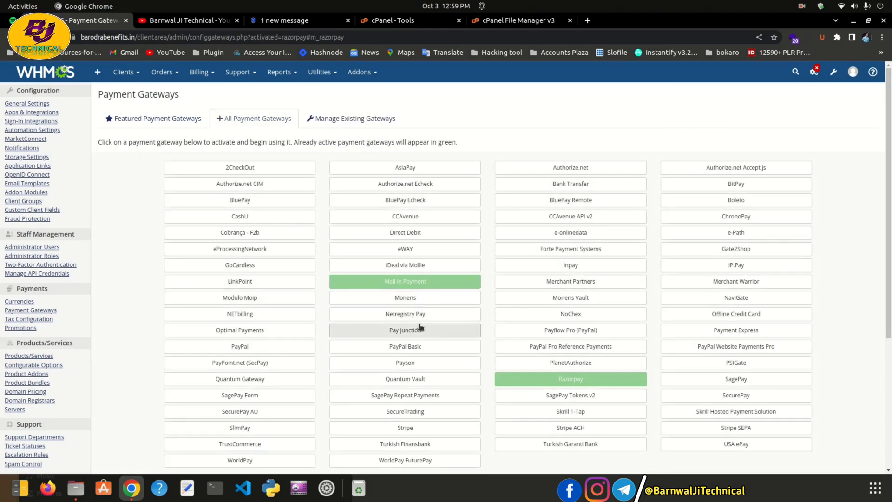
{"action": "scroll", "coordinate": [417, 330], "scroll_direction": "down", "scroll_amount": 1}
{"action": "scroll", "coordinate": [417, 330], "scroll_direction": "down", "scroll_amount": 1}
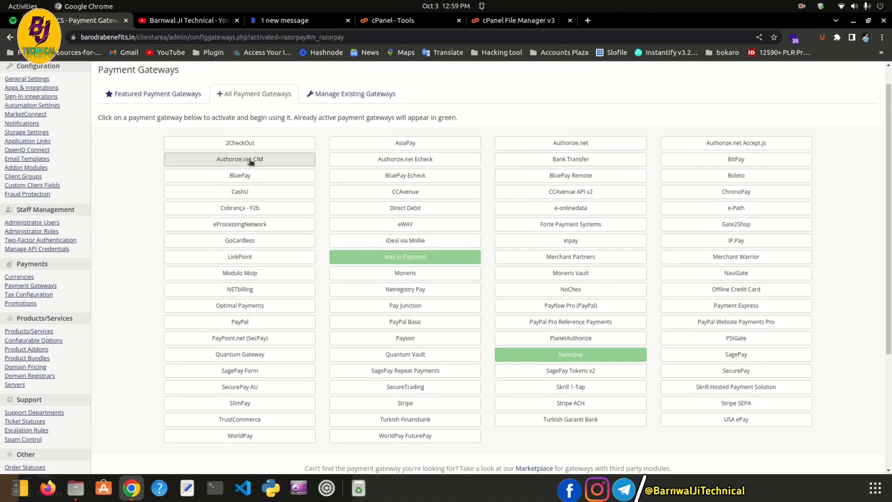
{"action": "scroll", "coordinate": [240, 159], "scroll_direction": "up", "scroll_amount": 1}
{"action": "left_click", "coordinate": [46, 75]}
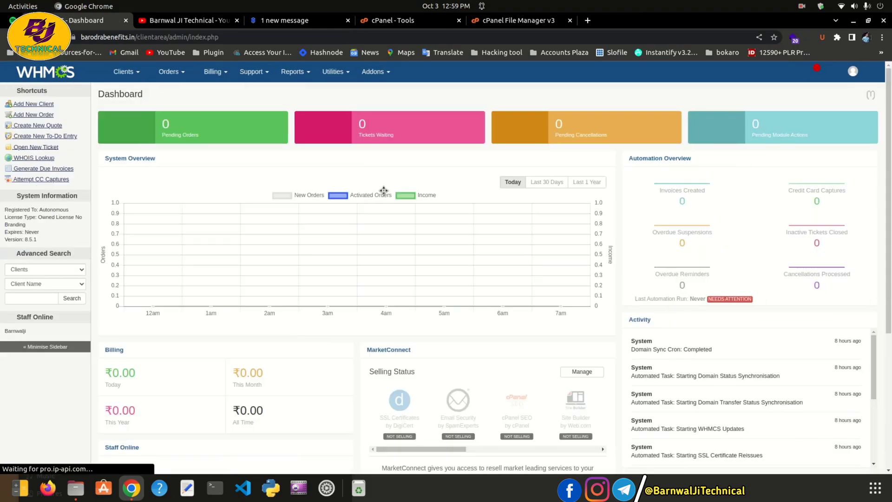
{"action": "left_click", "coordinate": [279, 20]}
Open the barodrabenefits.in website in a new tab and return to File Manager
{"action": "left_click", "coordinate": [390, 20]}
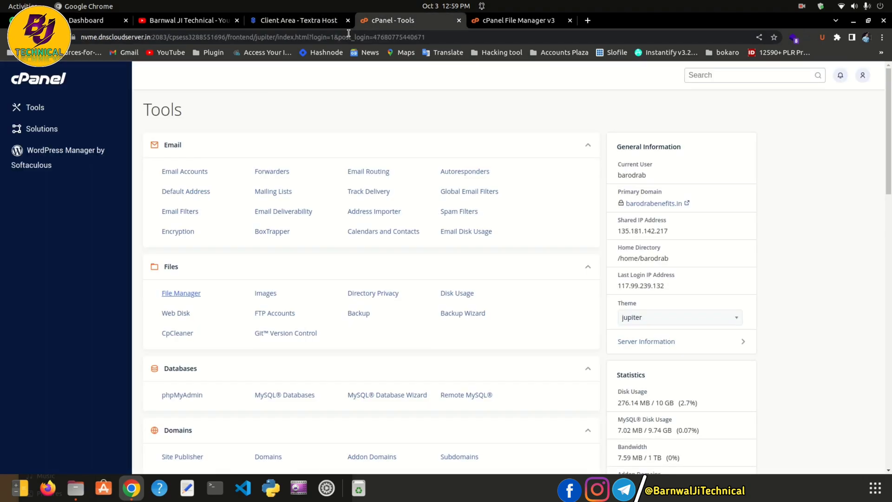
{"action": "left_click", "coordinate": [191, 20]}
{"action": "left_click", "coordinate": [292, 20]}
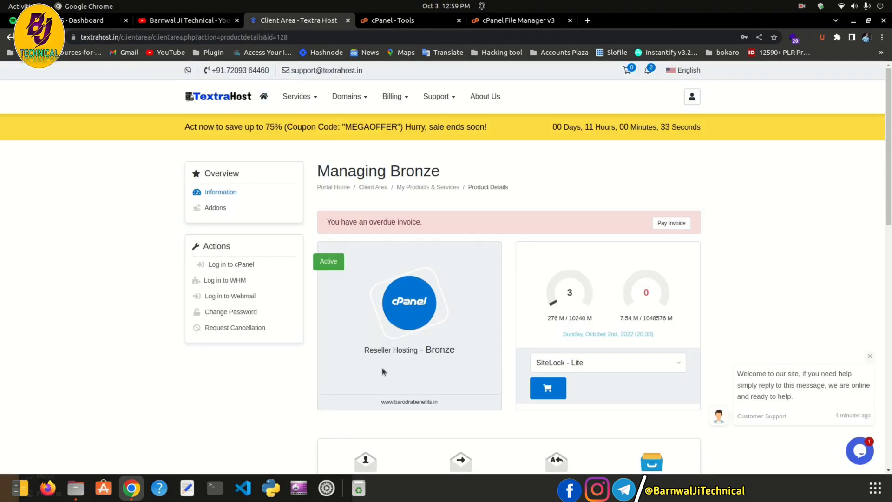
{"action": "left_click", "coordinate": [402, 401]}
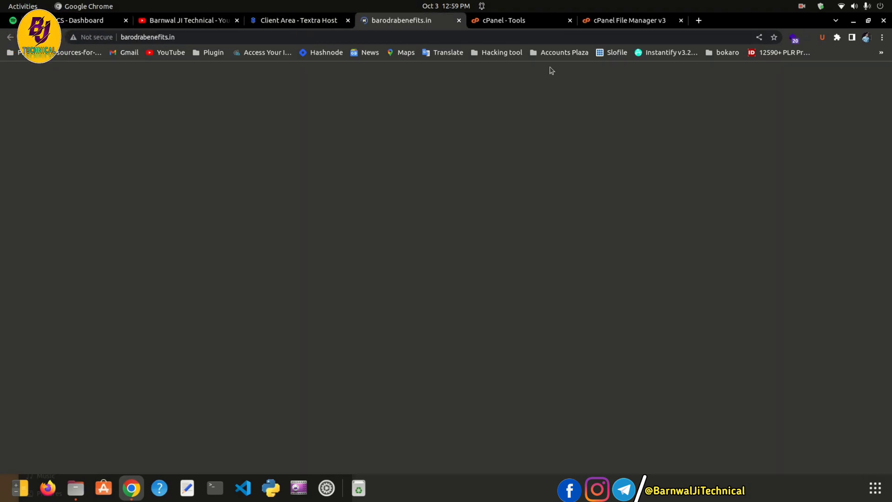
{"action": "left_click", "coordinate": [512, 21]}
{"action": "left_click", "coordinate": [618, 20]}
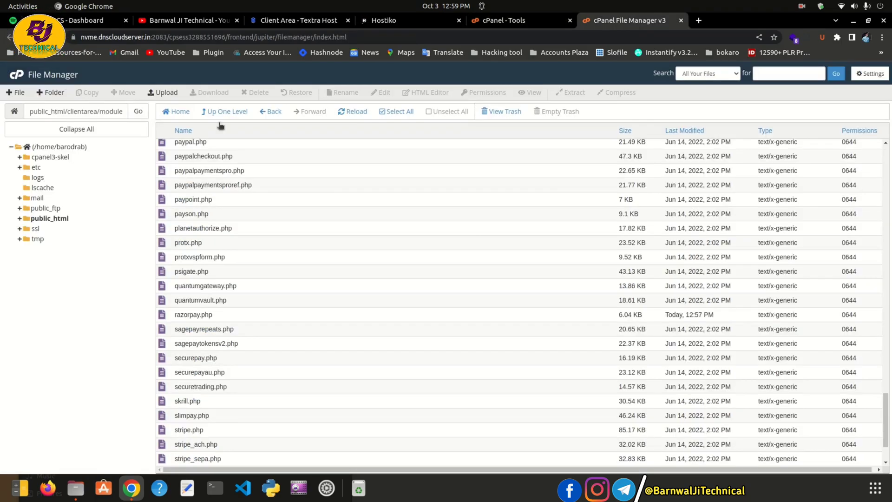
Go up from clientarea into public_html and select Item-WP-24.zip
{"action": "left_click", "coordinate": [233, 112]}
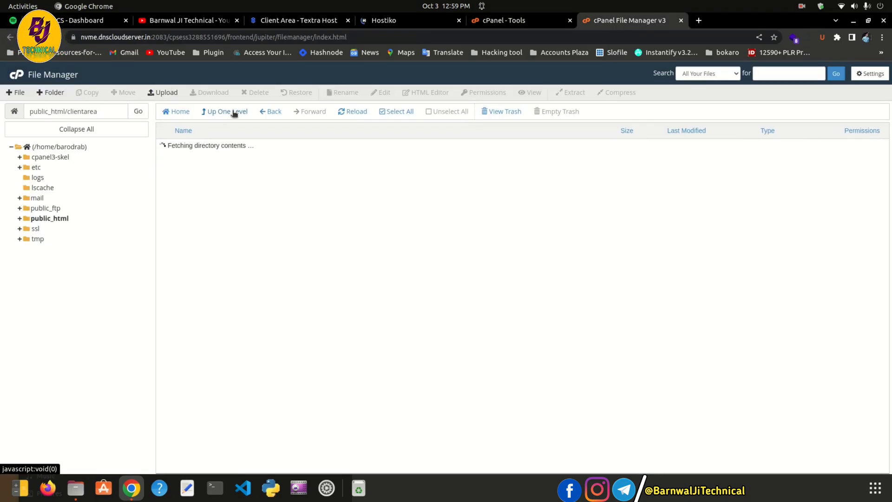
{"action": "left_click", "coordinate": [99, 217]}
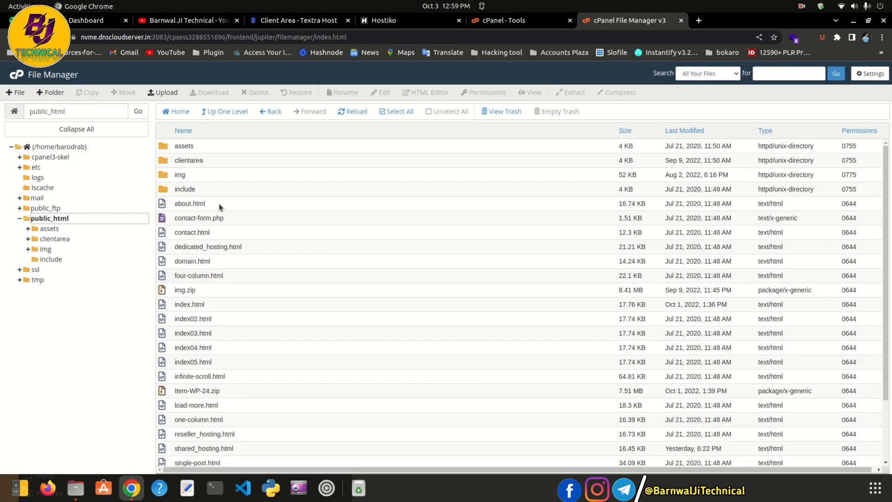
{"action": "scroll", "coordinate": [219, 203], "scroll_direction": "down", "scroll_amount": 3}
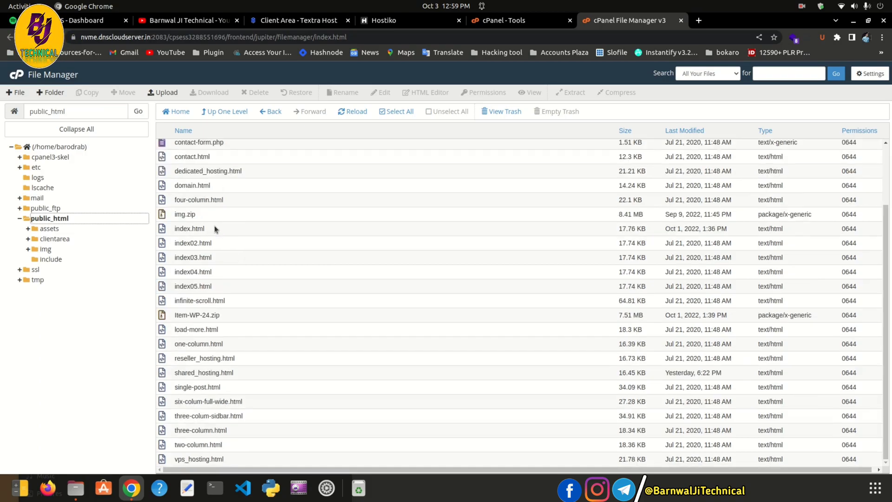
{"action": "scroll", "coordinate": [198, 329], "scroll_direction": "up", "scroll_amount": 3}
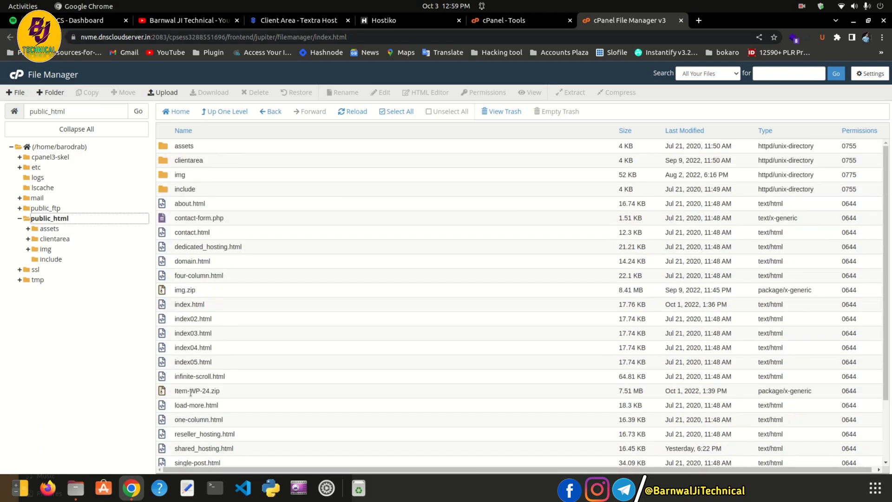
{"action": "scroll", "coordinate": [204, 362], "scroll_direction": "down", "scroll_amount": 3}
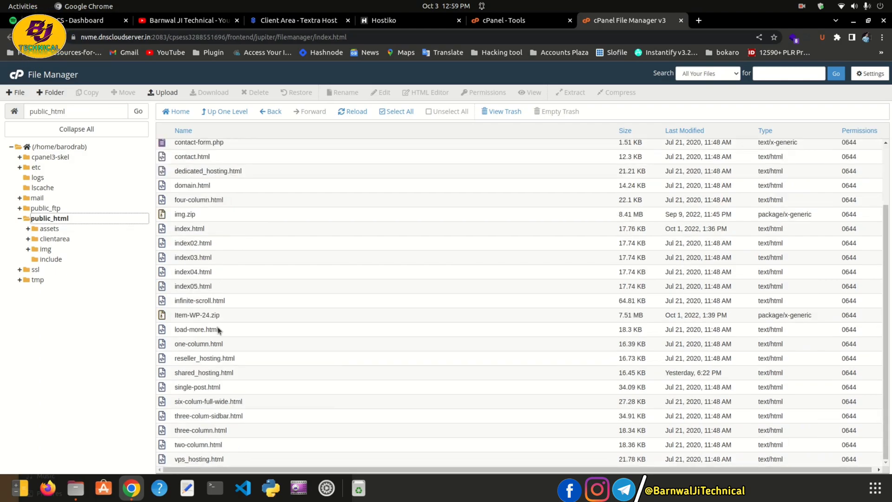
{"action": "left_click", "coordinate": [225, 315]}
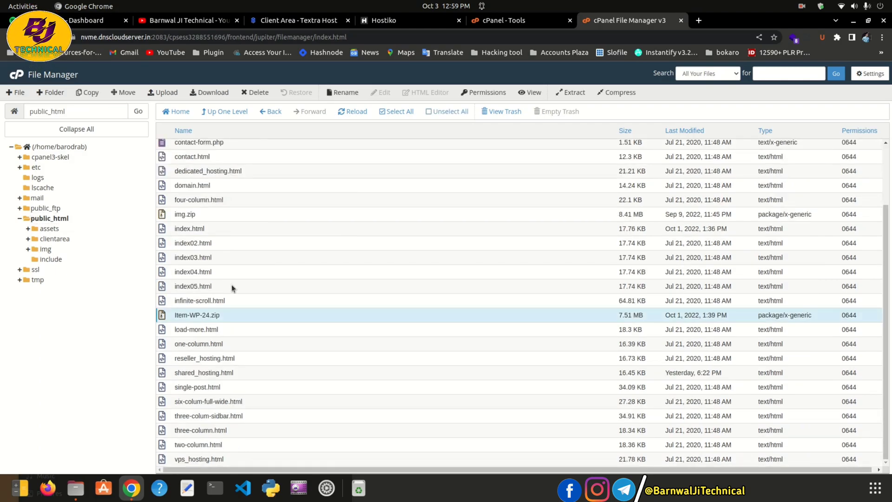
{"action": "scroll", "coordinate": [231, 284], "scroll_direction": "up", "scroll_amount": 1}
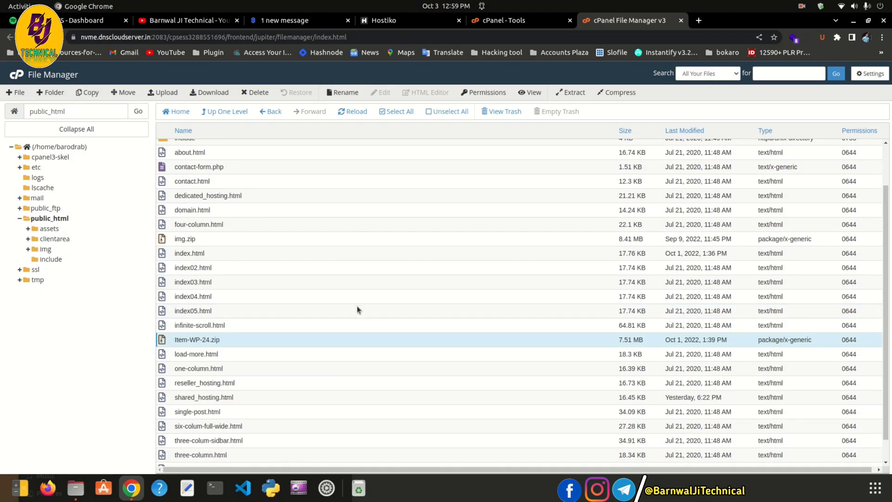
{"action": "scroll", "coordinate": [310, 316], "scroll_direction": "up", "scroll_amount": 2}
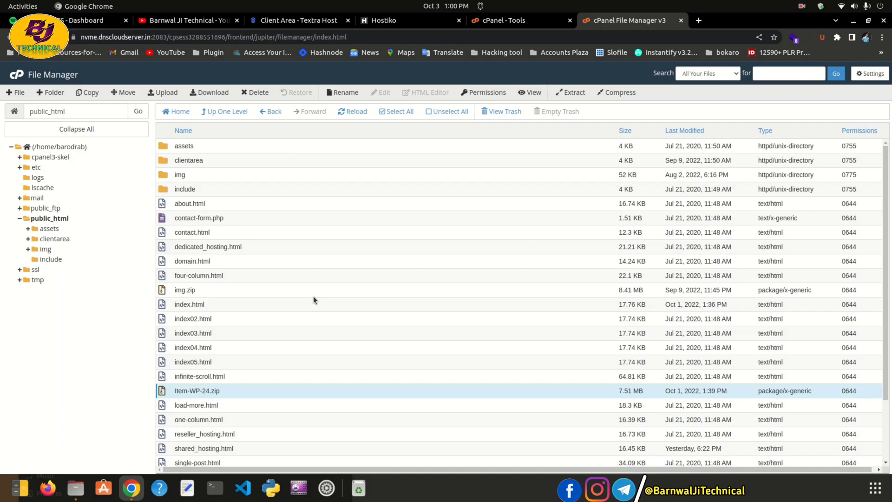
Select index.html and open its actions menu
{"action": "left_click", "coordinate": [192, 231]}
{"action": "left_click", "coordinate": [203, 274]}
{"action": "left_click", "coordinate": [201, 317]}
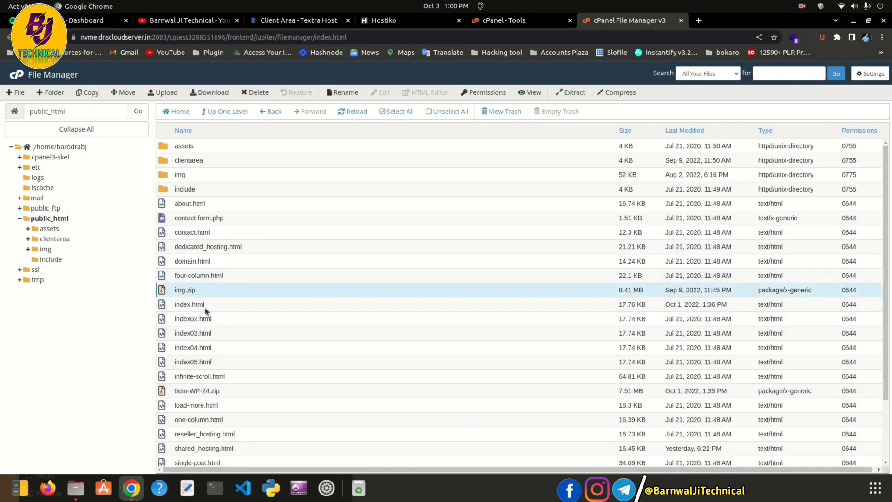
{"action": "left_click", "coordinate": [204, 306]}
{"action": "right_click", "coordinate": [201, 305]}
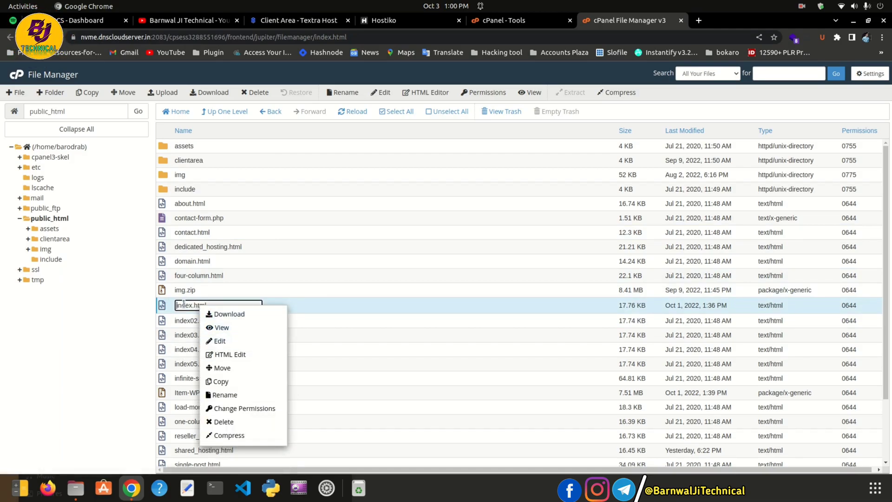
{"action": "left_click", "coordinate": [179, 325]}
{"action": "left_click", "coordinate": [194, 304]}
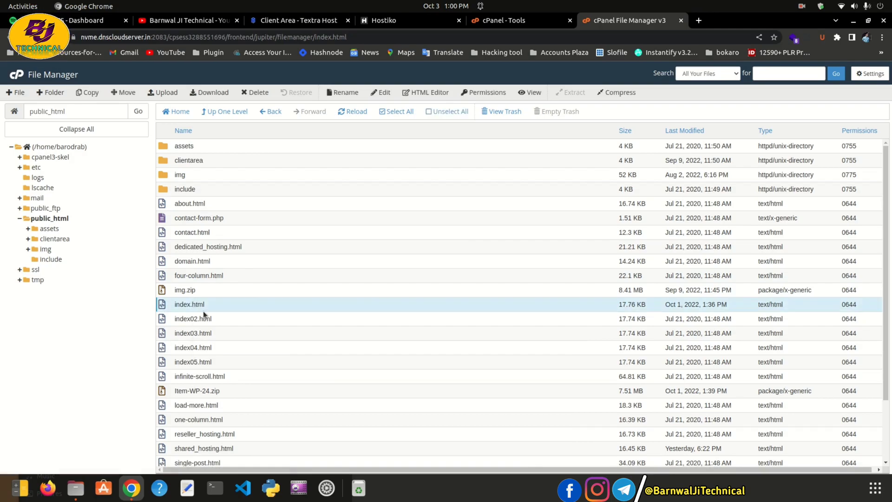
{"action": "right_click", "coordinate": [195, 304]}
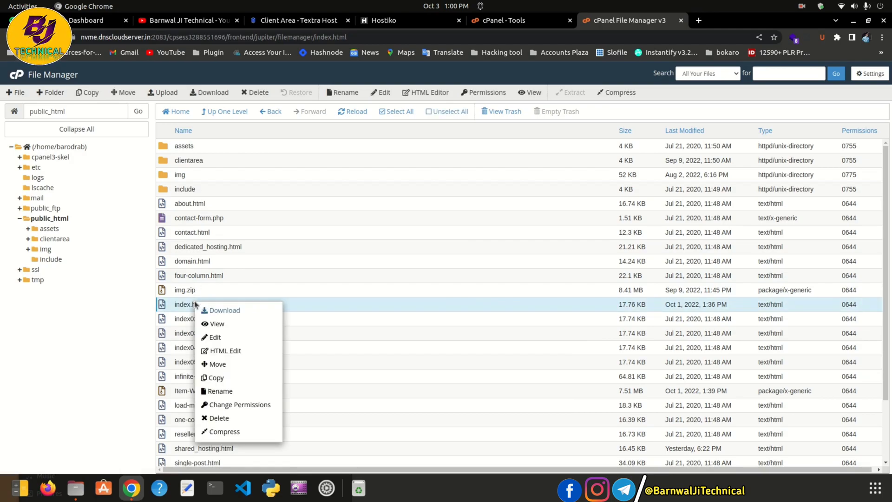
Open index.html in the code editor and look over its meta description and stylesheet lines
{"action": "left_click", "coordinate": [207, 336]}
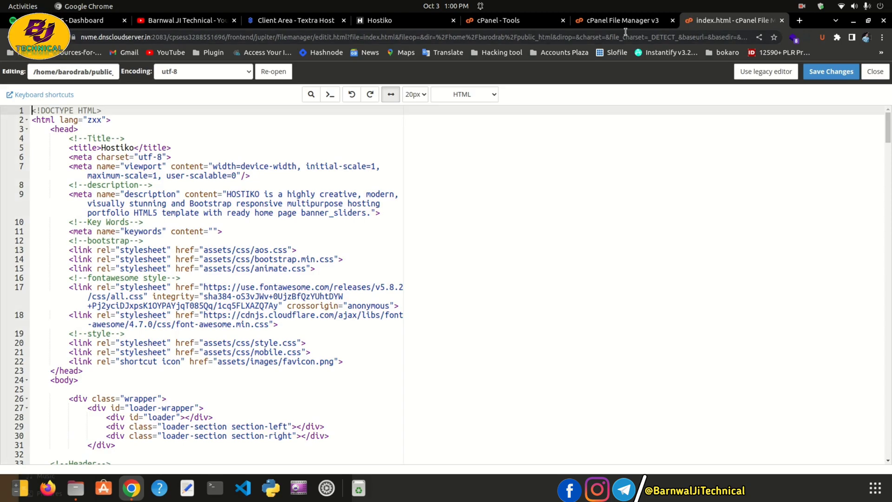
{"action": "left_click_drag", "start_coordinate": [227, 194], "coordinate": [260, 194]}
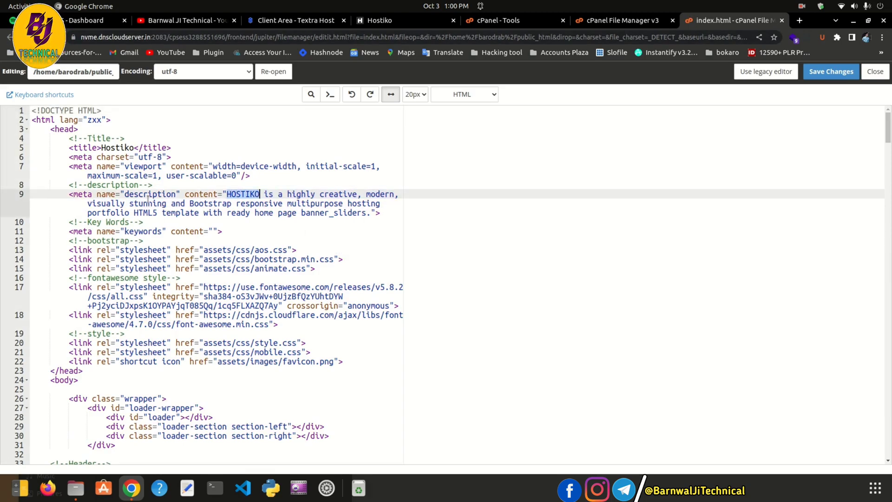
{"action": "left_click", "coordinate": [231, 195]}
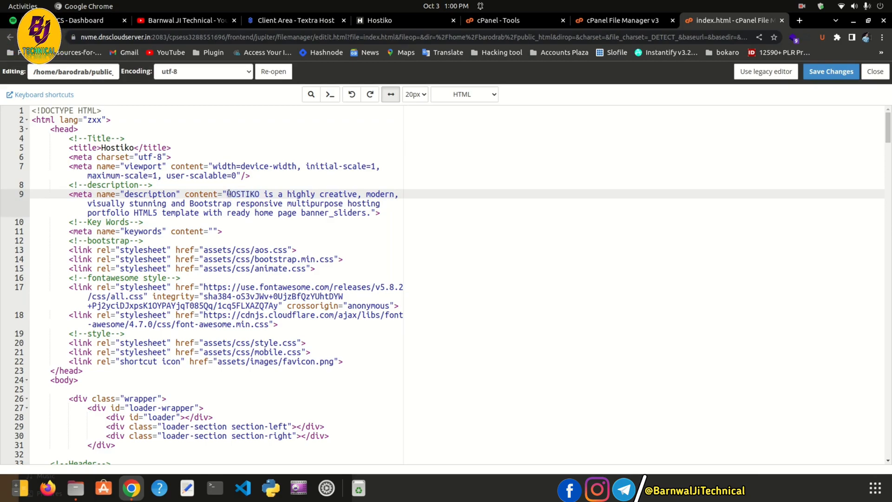
{"action": "left_click_drag", "start_coordinate": [227, 194], "coordinate": [371, 214]}
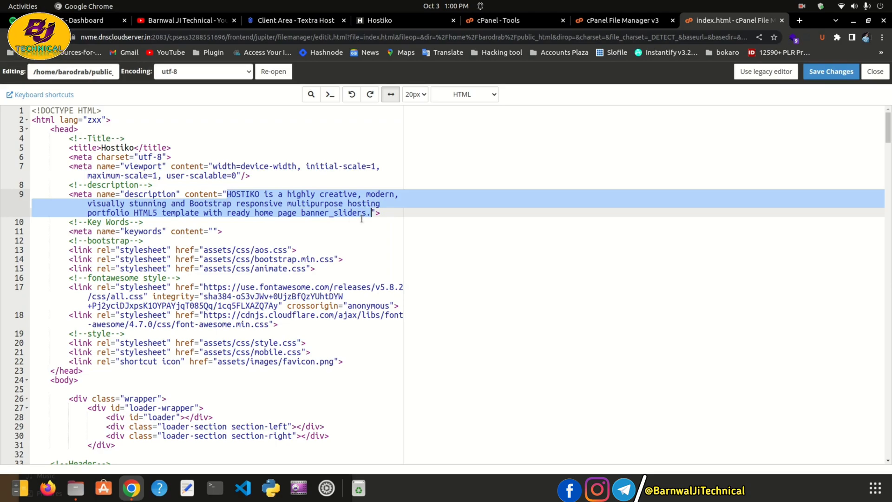
{"action": "left_click", "coordinate": [278, 212]}
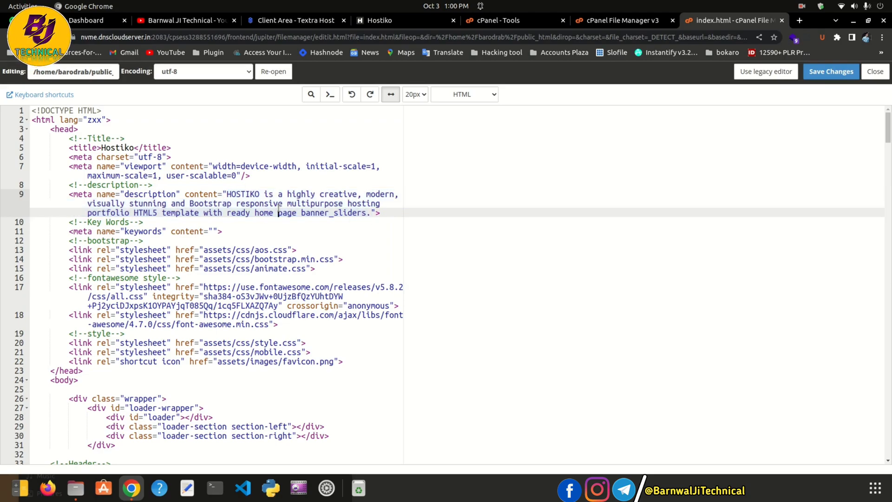
{"action": "left_click_drag", "start_coordinate": [217, 249], "coordinate": [344, 362]}
{"action": "left_click", "coordinate": [349, 361]}
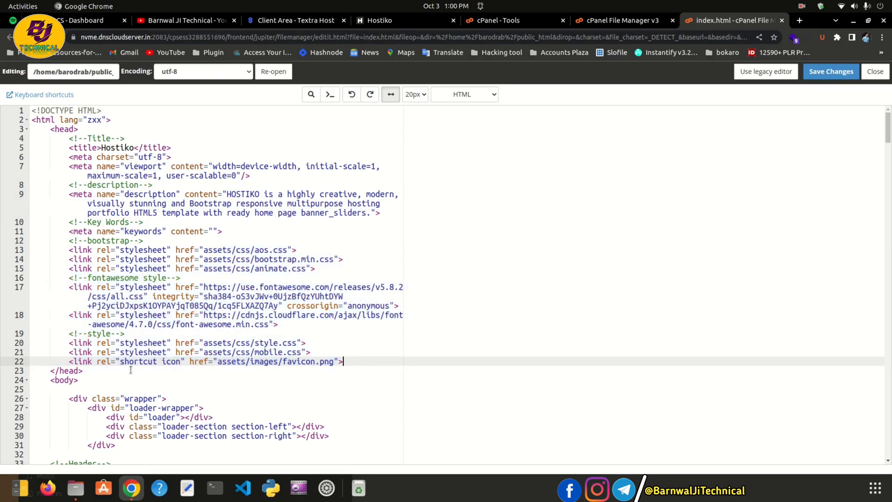
{"action": "left_click_drag", "start_coordinate": [158, 248], "coordinate": [275, 343]}
{"action": "left_click", "coordinate": [275, 343]}
{"action": "scroll", "coordinate": [277, 328], "scroll_direction": "down", "scroll_amount": 6}
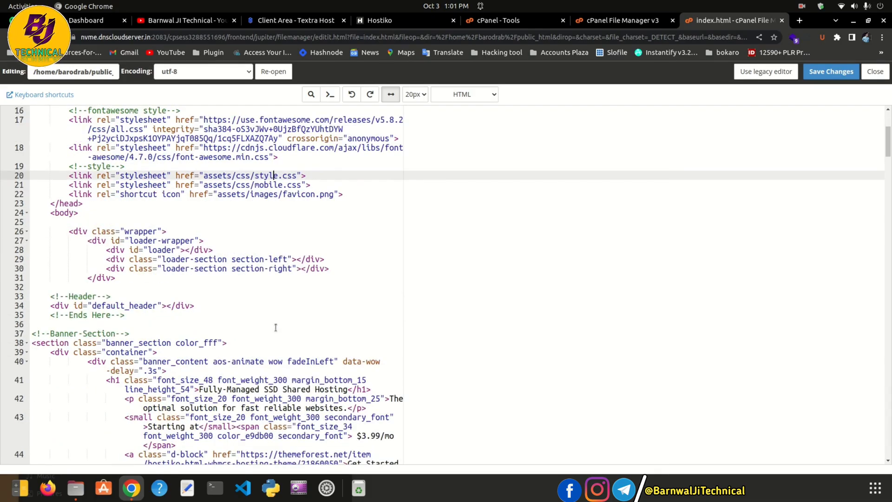
{"action": "scroll", "coordinate": [276, 327], "scroll_direction": "down", "scroll_amount": 5}
{"action": "left_click_drag", "start_coordinate": [144, 195], "coordinate": [297, 268]}
{"action": "left_click", "coordinate": [297, 267]}
Find the Shared Hosting block and select its shared_hosting.html link target on line 91
{"action": "left_click", "coordinate": [199, 222]}
{"action": "left_click_drag", "start_coordinate": [199, 222], "coordinate": [346, 222]}
{"action": "left_click", "coordinate": [302, 231]}
{"action": "double_click", "coordinate": [243, 222]}
{"action": "scroll", "coordinate": [244, 298], "scroll_direction": "down", "scroll_amount": 3}
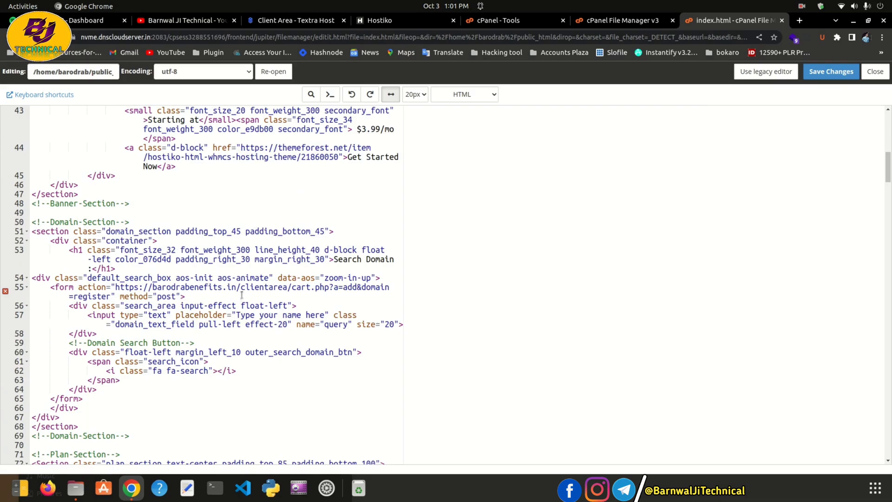
{"action": "left_click", "coordinate": [368, 259]}
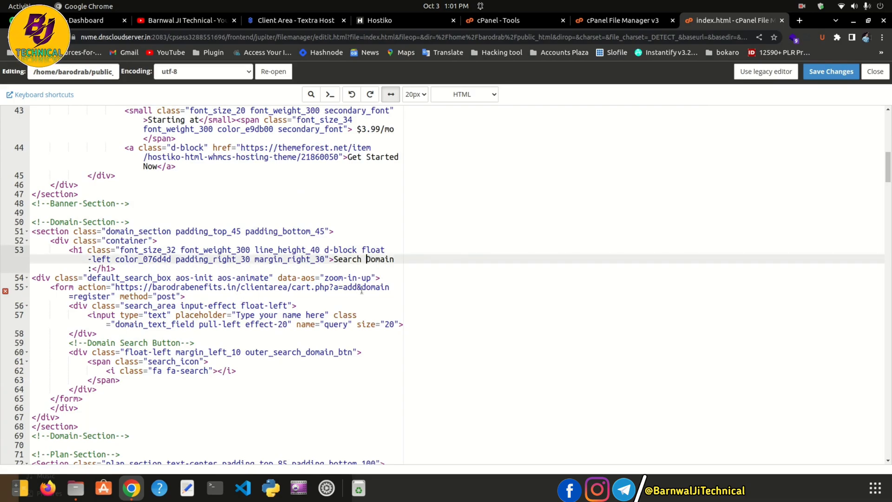
{"action": "scroll", "coordinate": [291, 304], "scroll_direction": "down", "scroll_amount": 5}
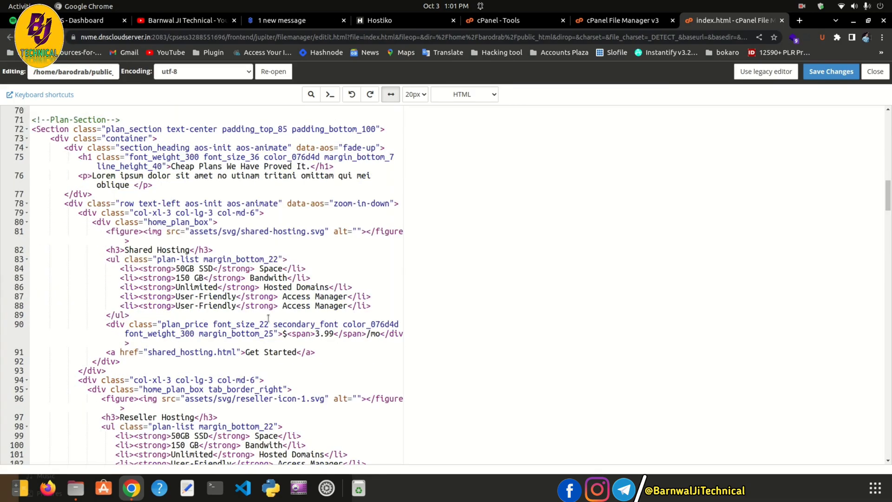
{"action": "left_click", "coordinate": [181, 268]}
{"action": "key", "text": "Down"}
{"action": "key", "text": "Down"}
{"action": "key", "text": "Down"}
{"action": "key", "text": "Down"}
{"action": "key", "text": "Down"}
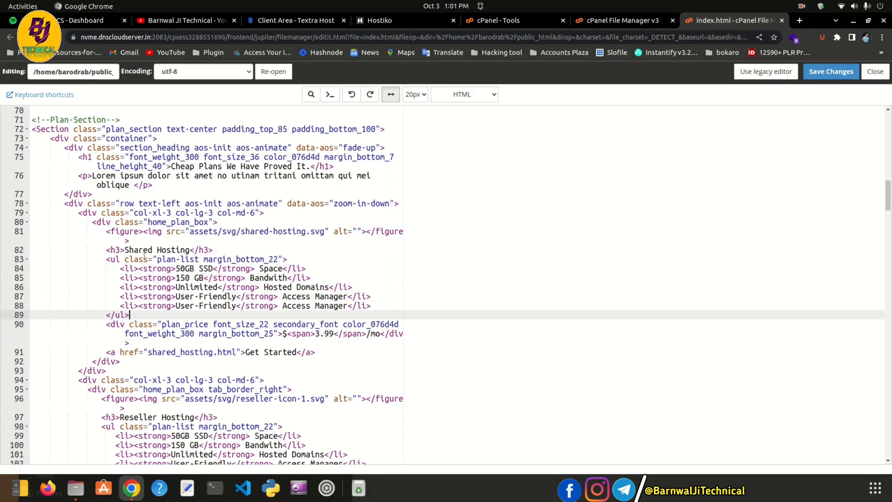
{"action": "left_click_drag", "start_coordinate": [144, 251], "coordinate": [181, 251]}
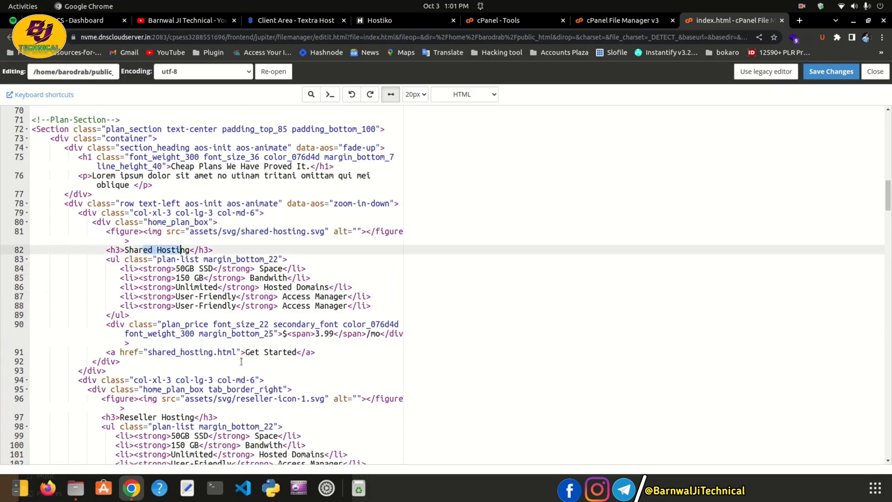
{"action": "scroll", "coordinate": [242, 340], "scroll_direction": "down", "scroll_amount": 3}
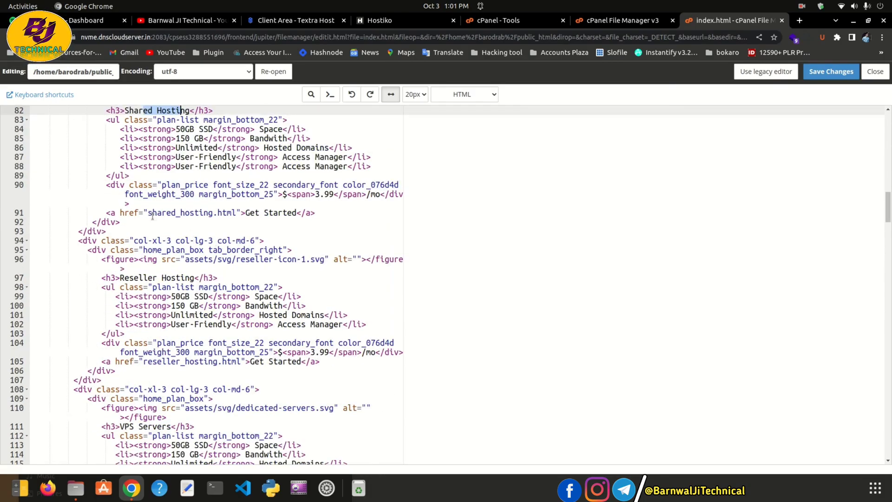
{"action": "left_click_drag", "start_coordinate": [147, 214], "coordinate": [237, 215]}
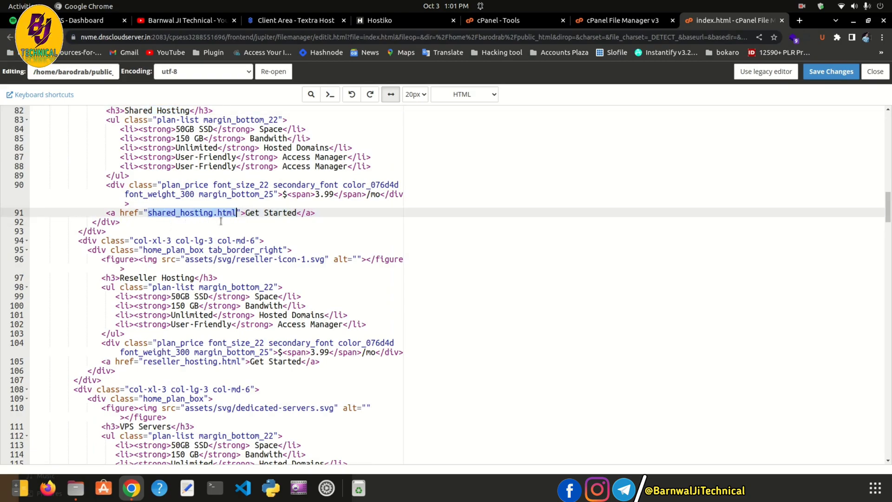
{"action": "left_click", "coordinate": [213, 213]}
{"action": "left_click_drag", "start_coordinate": [150, 212], "coordinate": [240, 212]}
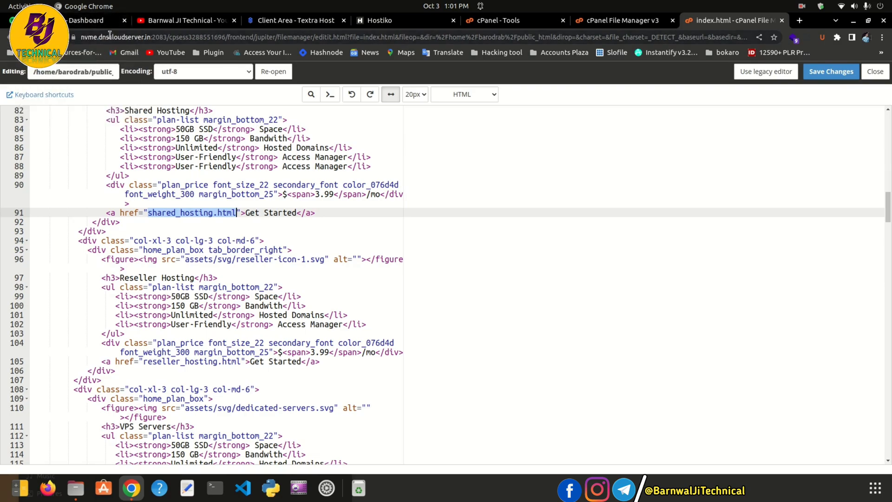
Copy the Basic plan's Order Now link address from the WHMCS client-area Shared Hosting store
{"action": "left_click", "coordinate": [93, 20]}
{"action": "mouse_move", "coordinate": [853, 73]}
{"action": "left_click", "coordinate": [847, 124]}
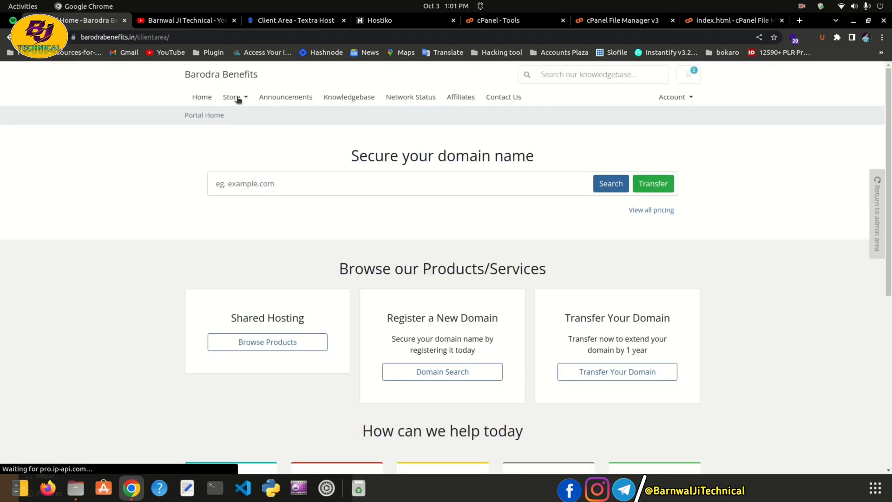
{"action": "left_click", "coordinate": [238, 99]}
{"action": "left_click", "coordinate": [244, 135]}
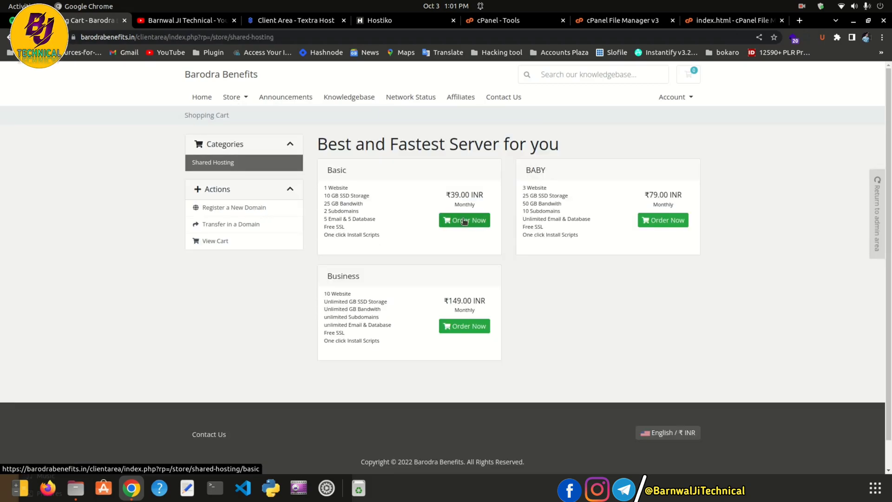
{"action": "right_click", "coordinate": [465, 221]}
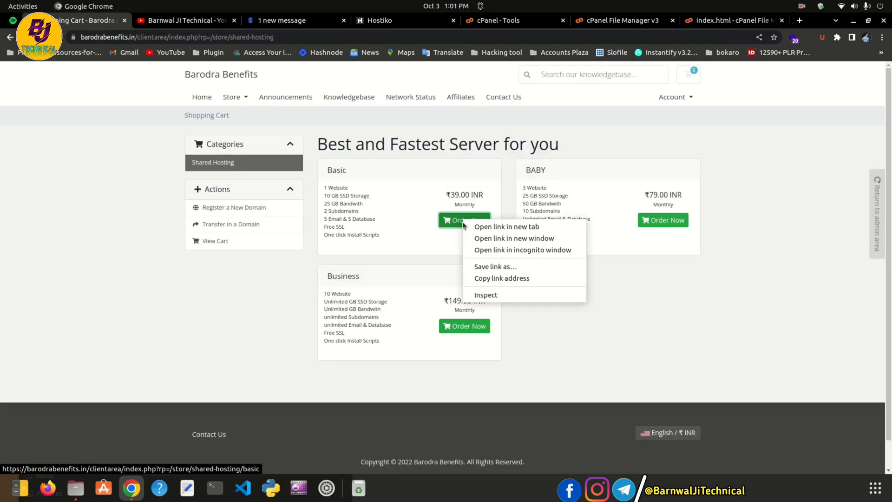
{"action": "left_click", "coordinate": [485, 277]}
Replace shared_hosting.html with the Basic plan order URL and save index.html
{"action": "left_click", "coordinate": [732, 20]}
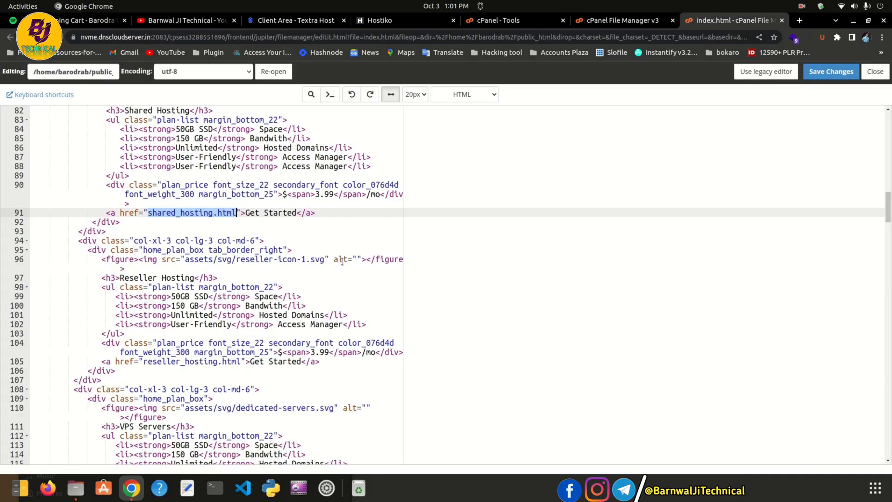
{"action": "left_click", "coordinate": [184, 214]}
{"action": "left_click", "coordinate": [237, 214]}
{"action": "left_click_drag", "start_coordinate": [236, 214], "coordinate": [148, 212]}
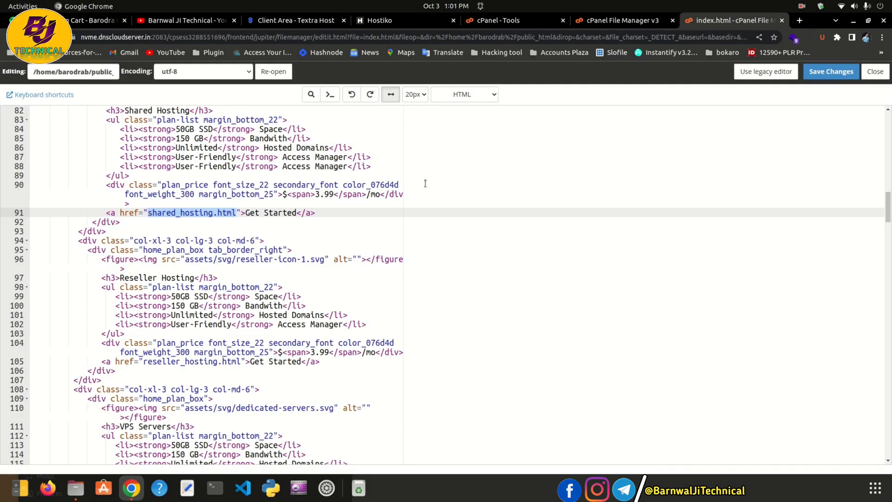
{"action": "key", "text": "ctrl+v"}
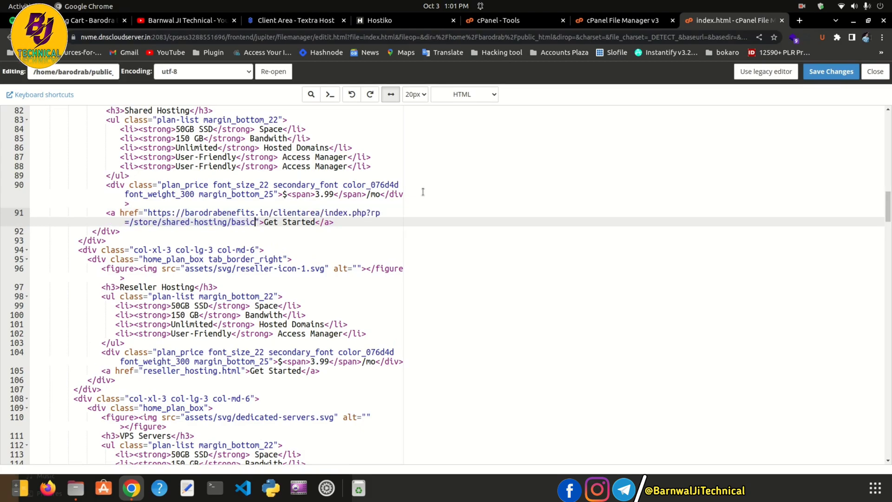
{"action": "left_click", "coordinate": [311, 223]}
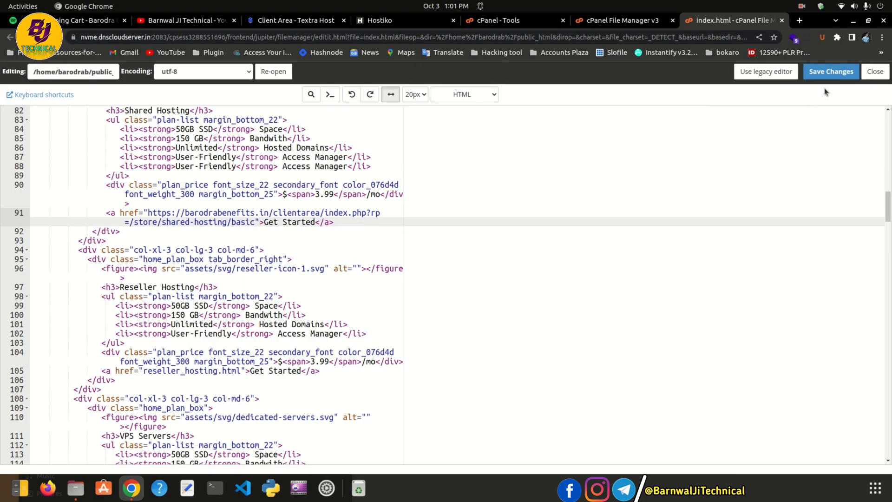
{"action": "left_click", "coordinate": [826, 72]}
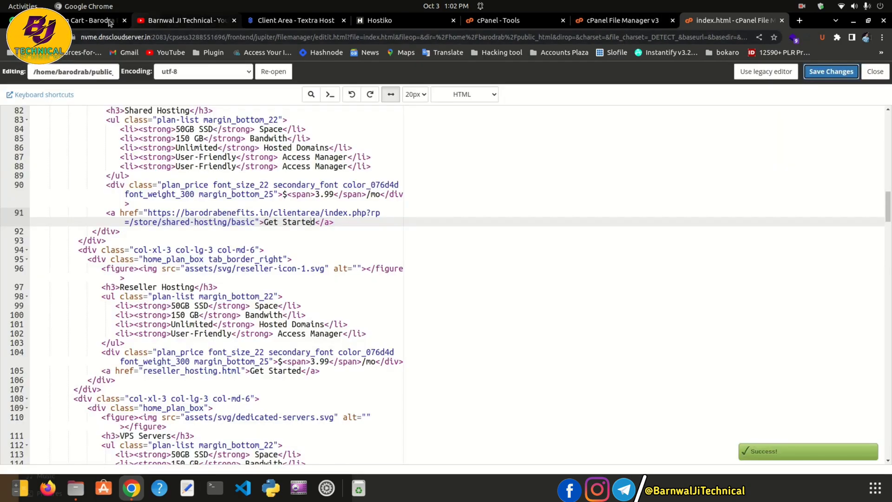
{"action": "left_click", "coordinate": [93, 20]}
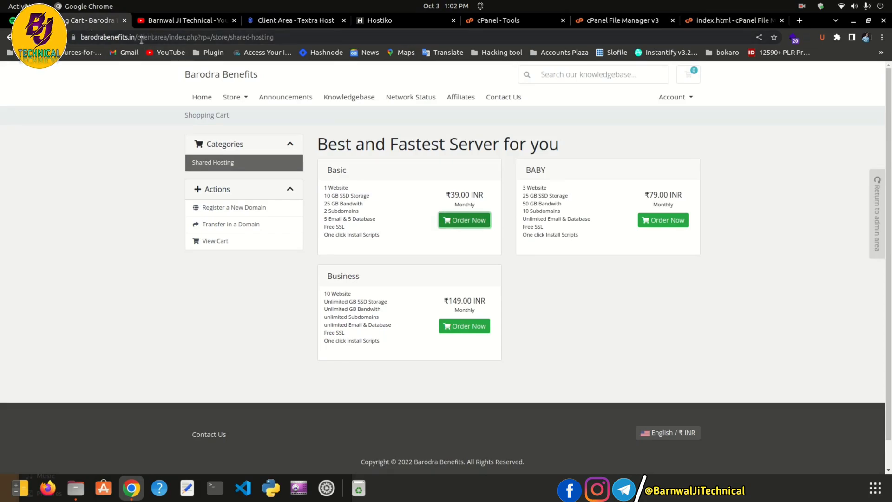
Remove the path from the web address to load the site's home page
{"action": "left_click_drag", "start_coordinate": [149, 36], "coordinate": [296, 41]}
{"action": "key", "text": "BackSpace"}
{"action": "key", "text": "BackSpace"}
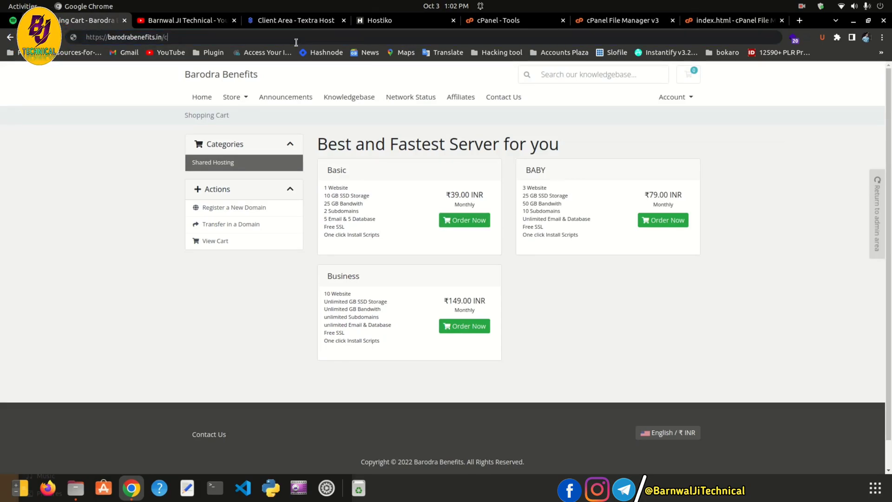
{"action": "key", "text": "Return"}
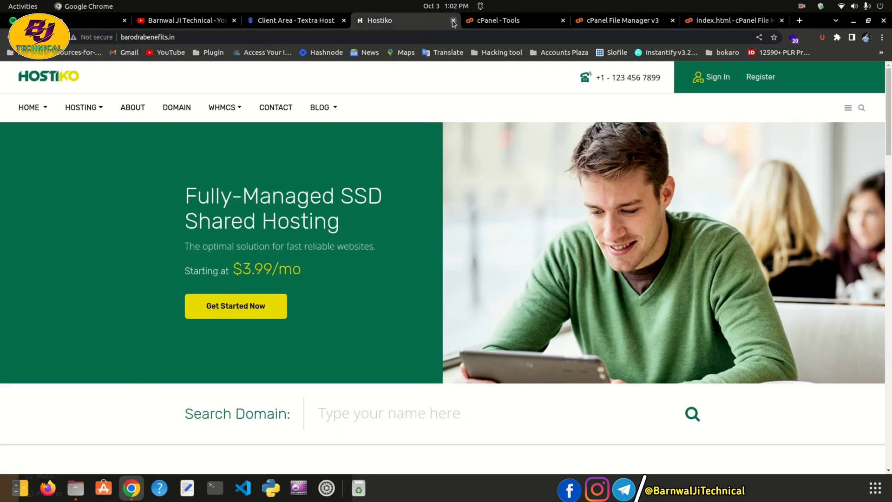
Close the duplicate Hostiko tab and return to the barodrabenefits.in homepage in the first tab
{"action": "left_click", "coordinate": [453, 21]}
{"action": "left_click", "coordinate": [103, 23]}
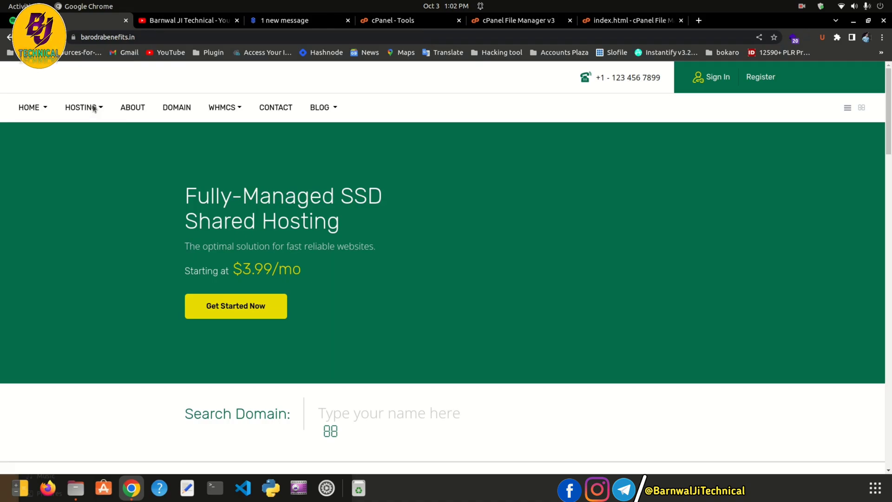
{"action": "mouse_move", "coordinate": [94, 108]}
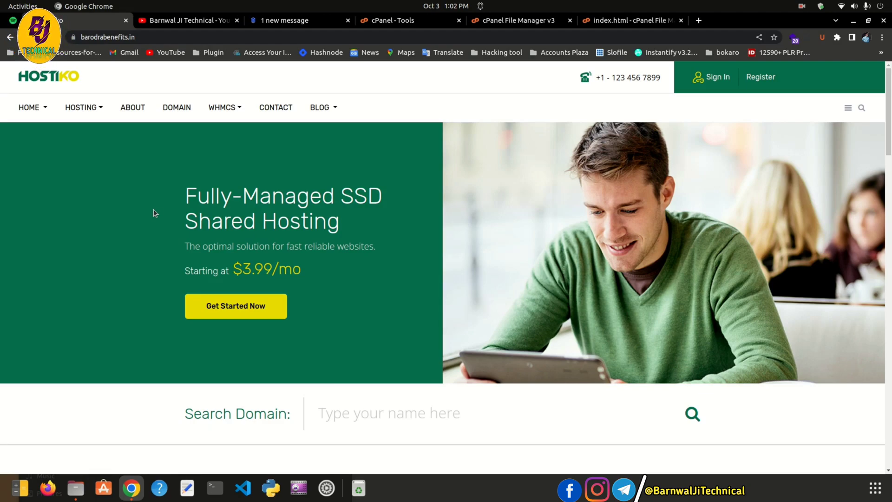
{"action": "left_click_drag", "start_coordinate": [153, 211], "coordinate": [324, 208]}
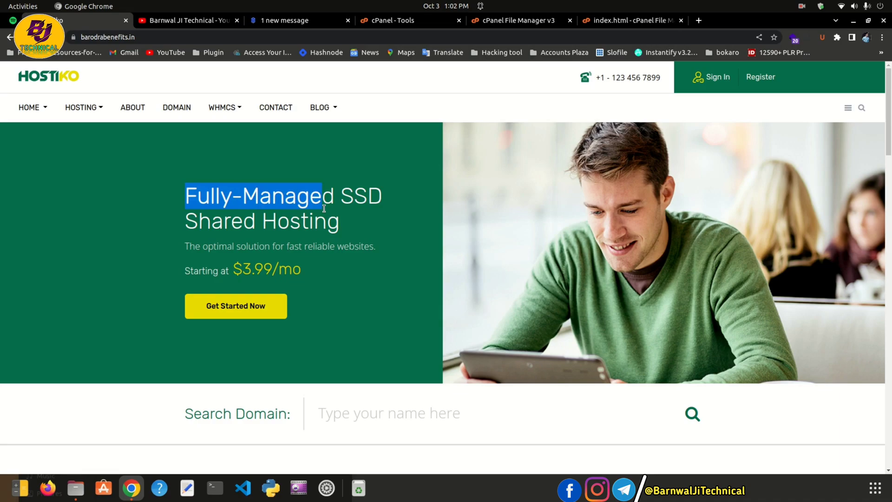
{"action": "left_click", "coordinate": [362, 207]}
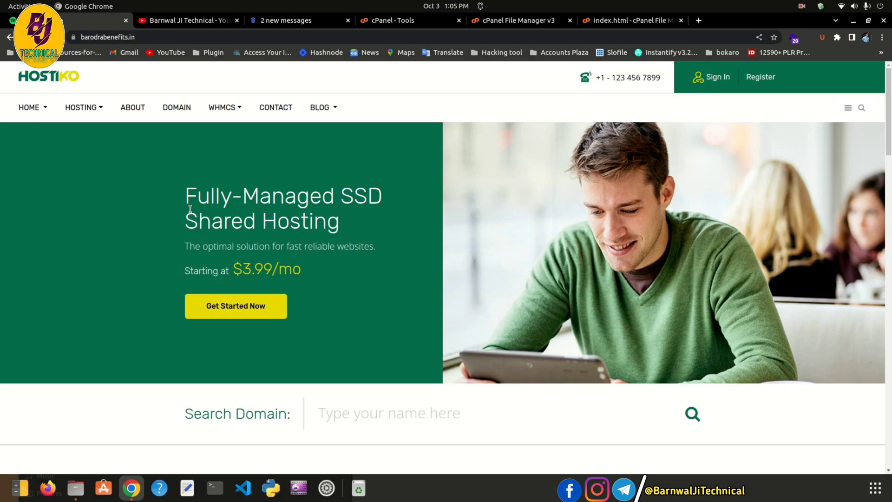
Choose Shared Hosting under the HOSTING menu to show the Basic, Intermediate and High Class plans
{"action": "scroll", "coordinate": [442, 276], "scroll_direction": "down", "scroll_amount": 3}
{"action": "scroll", "coordinate": [442, 276], "scroll_direction": "down", "scroll_amount": 3}
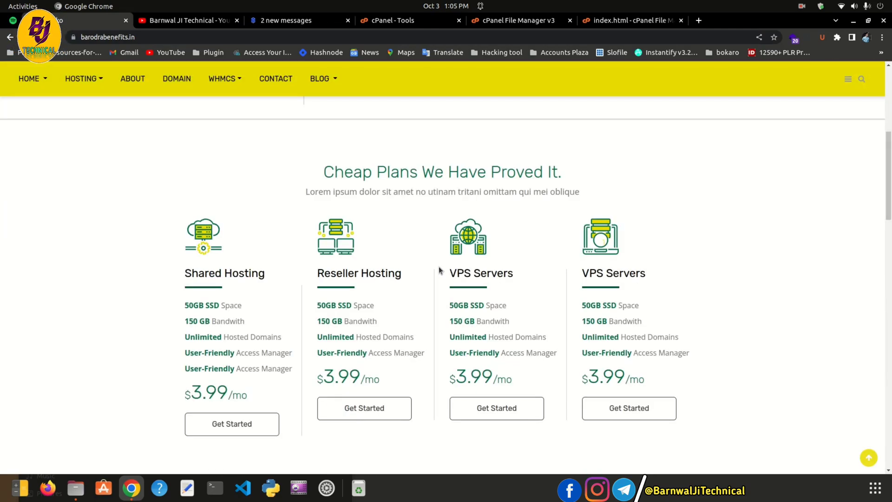
{"action": "scroll", "coordinate": [440, 270], "scroll_direction": "down", "scroll_amount": 3}
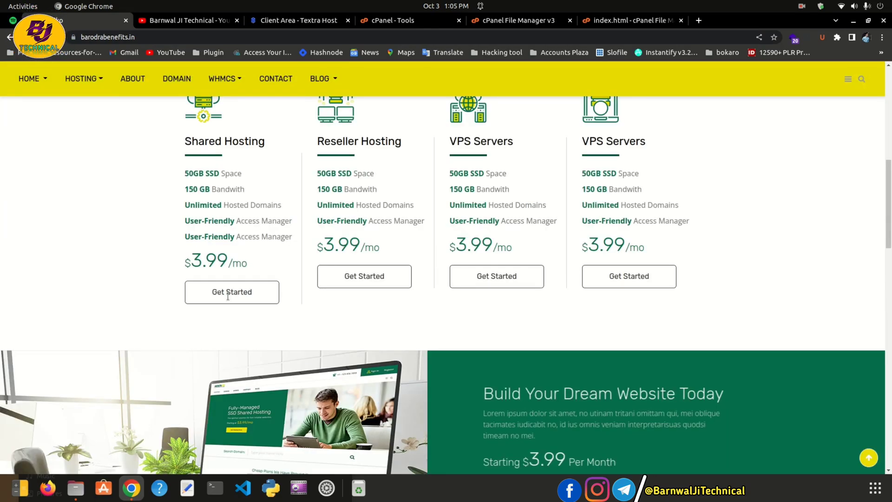
{"action": "scroll", "coordinate": [212, 177], "scroll_direction": "up", "scroll_amount": 1}
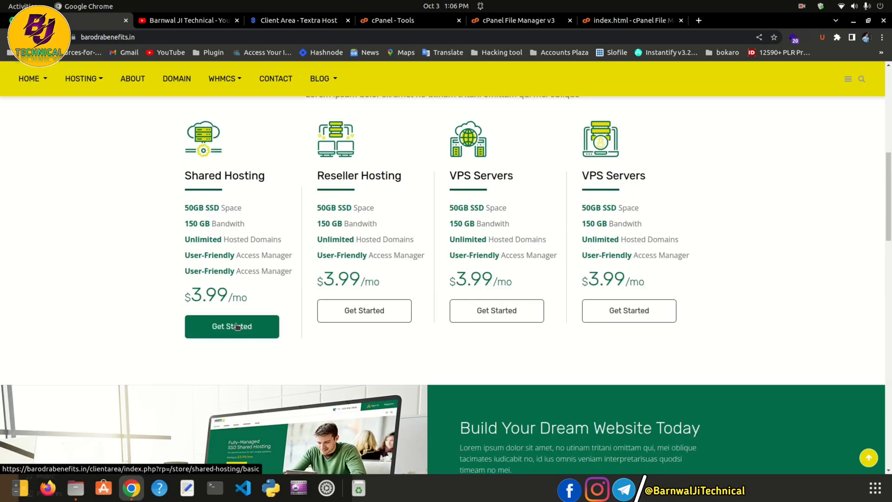
{"action": "mouse_move", "coordinate": [93, 82]}
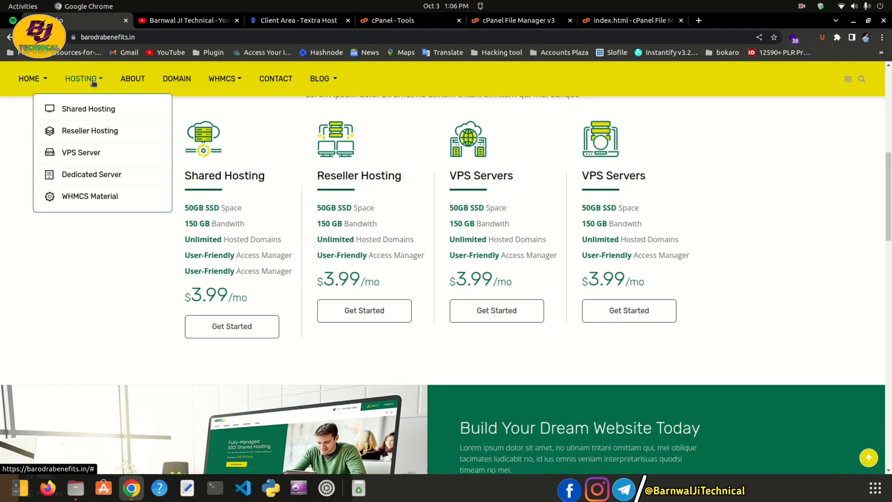
{"action": "left_click", "coordinate": [88, 109]}
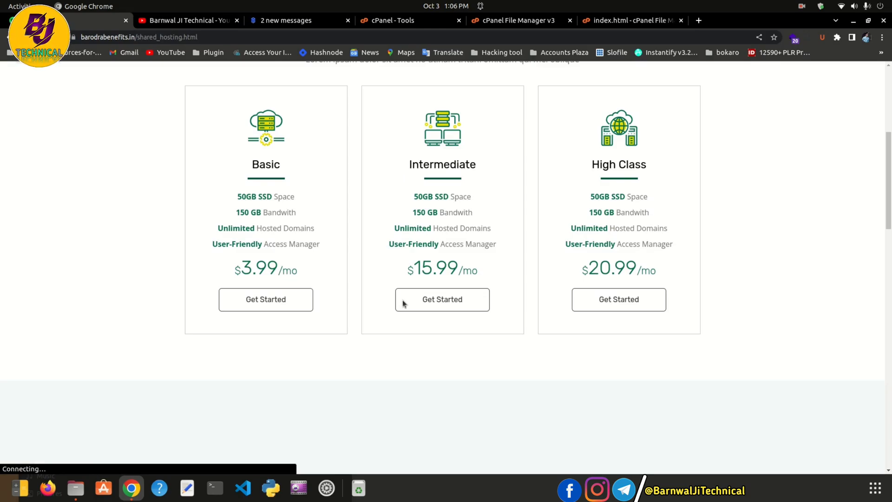
{"action": "scroll", "coordinate": [402, 303], "scroll_direction": "up", "scroll_amount": 1}
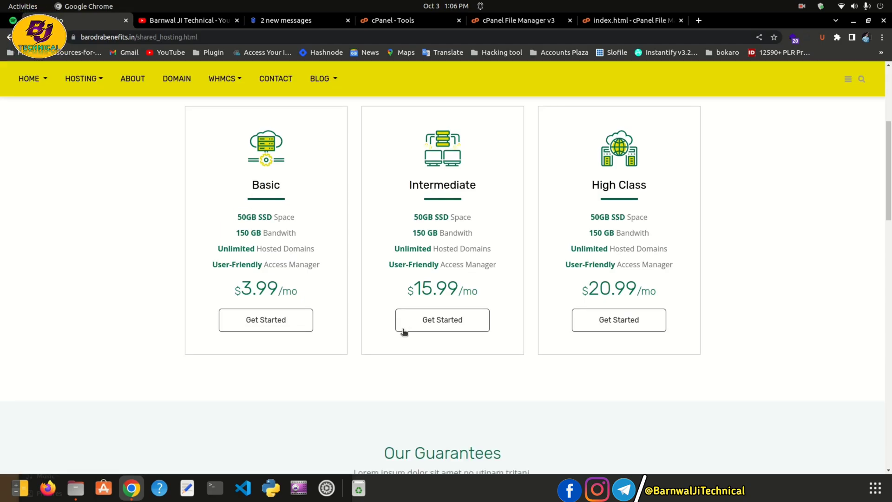
Follow a plan's Get Started button through to the WHMCS shared-hosting order page
{"action": "left_click", "coordinate": [290, 328]}
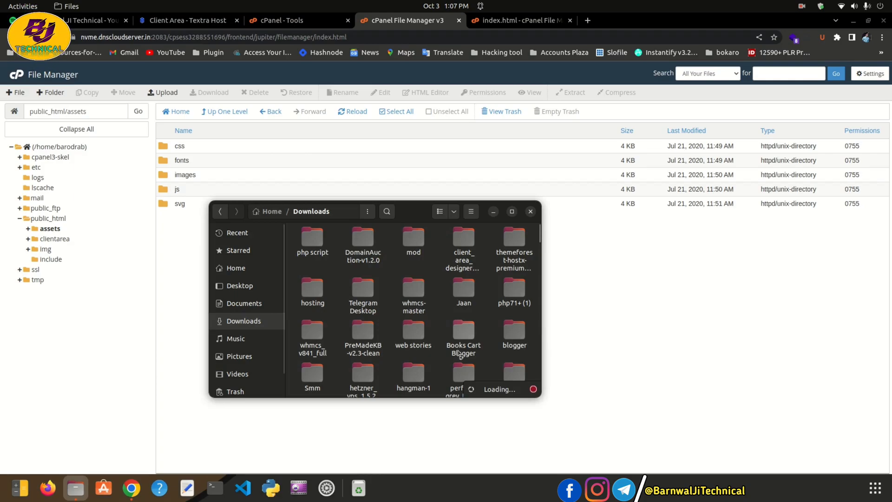
Browse into hostikohtml-8feb2020 down to the WHMCS Template version 8.1 Templates folder
{"action": "double_click", "coordinate": [314, 251]}
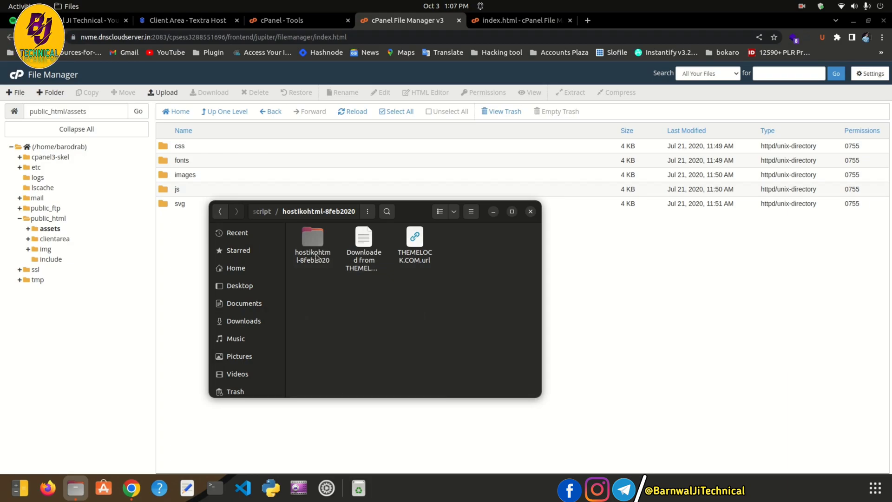
{"action": "double_click", "coordinate": [316, 257]}
{"action": "double_click", "coordinate": [314, 246]}
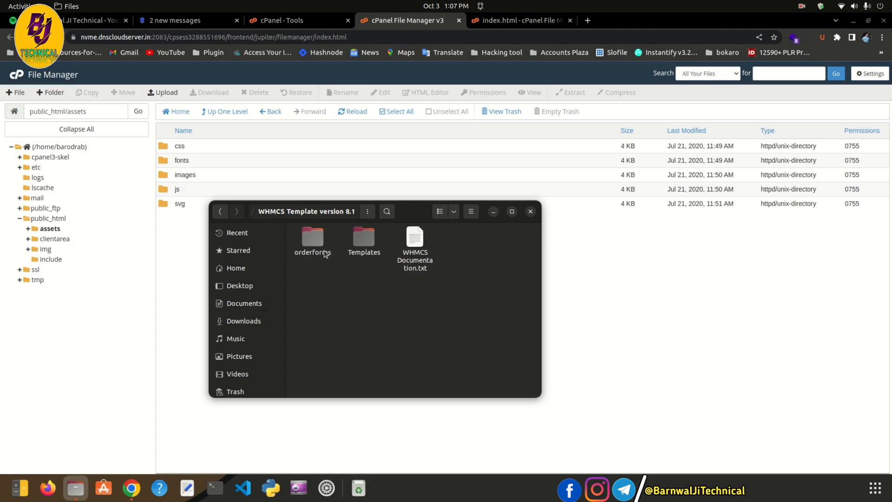
{"action": "double_click", "coordinate": [362, 244]}
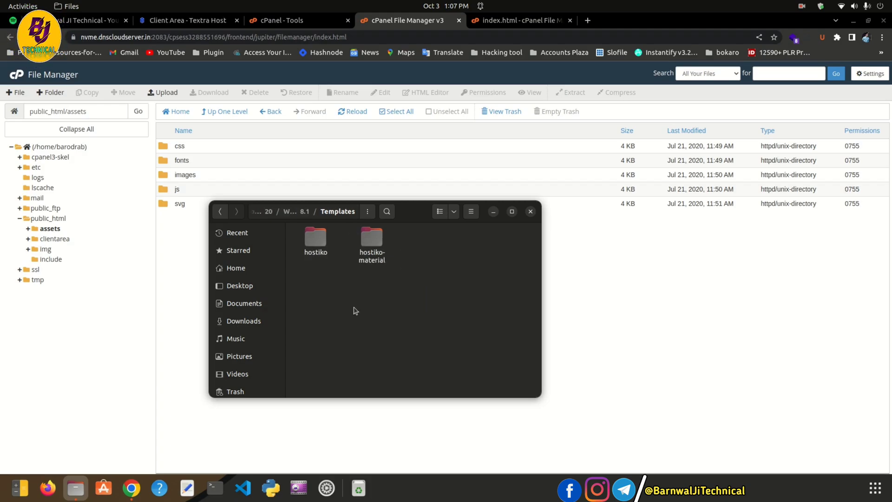
Go back up to the hostikohtml-8feb2020 folder, then bring Chrome to the front
{"action": "key", "text": "alt+Left"}
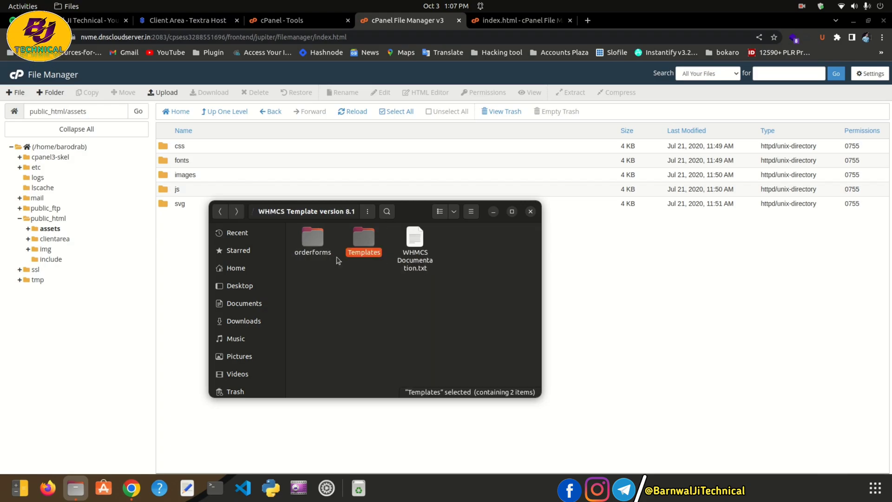
{"action": "left_click", "coordinate": [382, 347]}
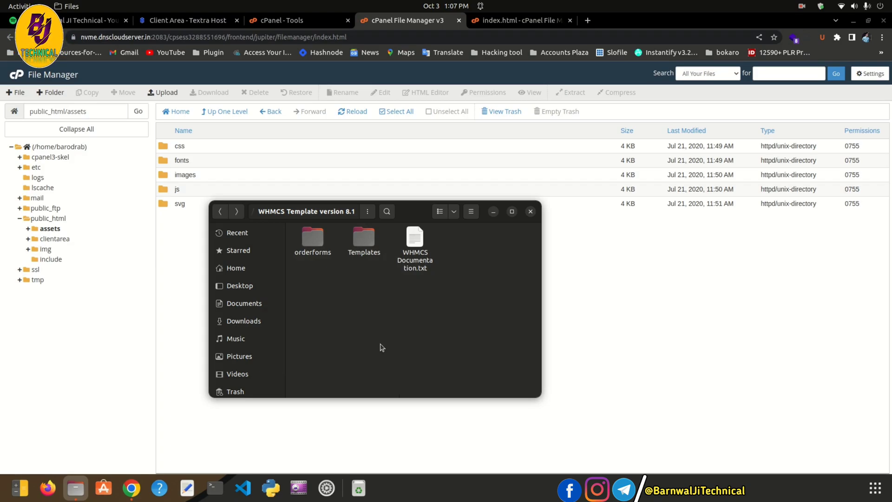
{"action": "key", "text": "alt+Left"}
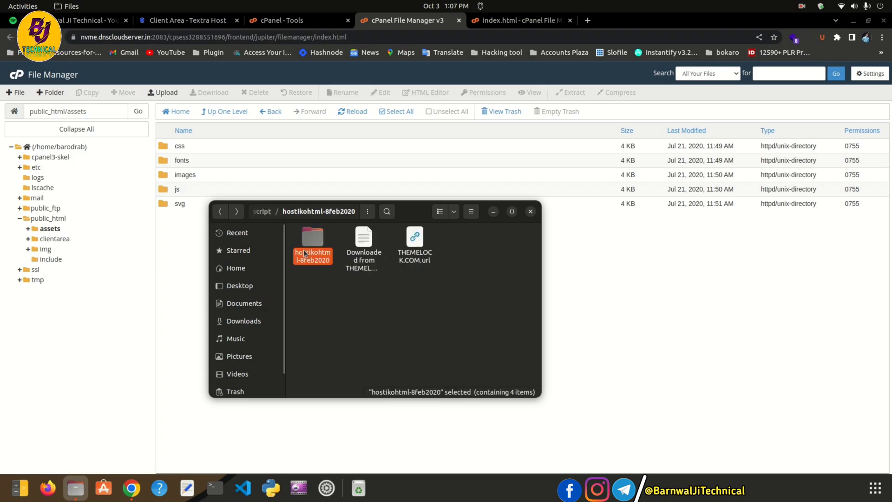
{"action": "left_click", "coordinate": [418, 346]}
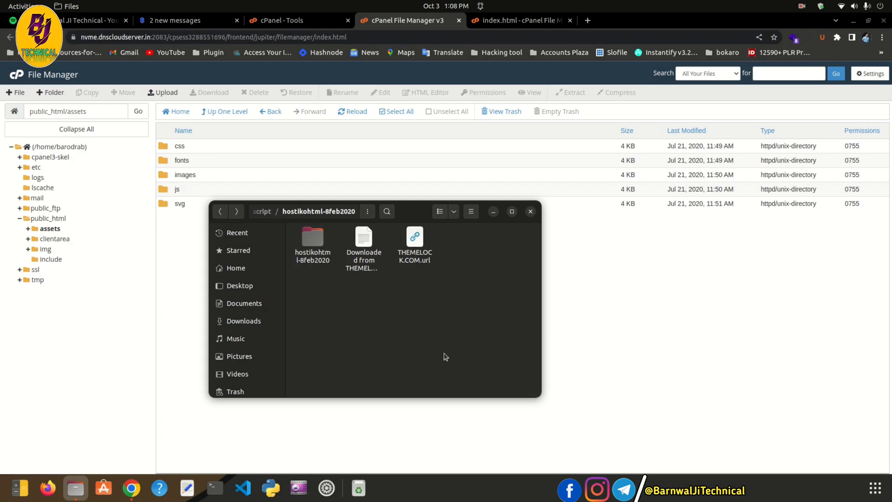
{"action": "left_click_drag", "start_coordinate": [416, 208], "coordinate": [432, 239]}
{"action": "left_click", "coordinate": [193, 274]}
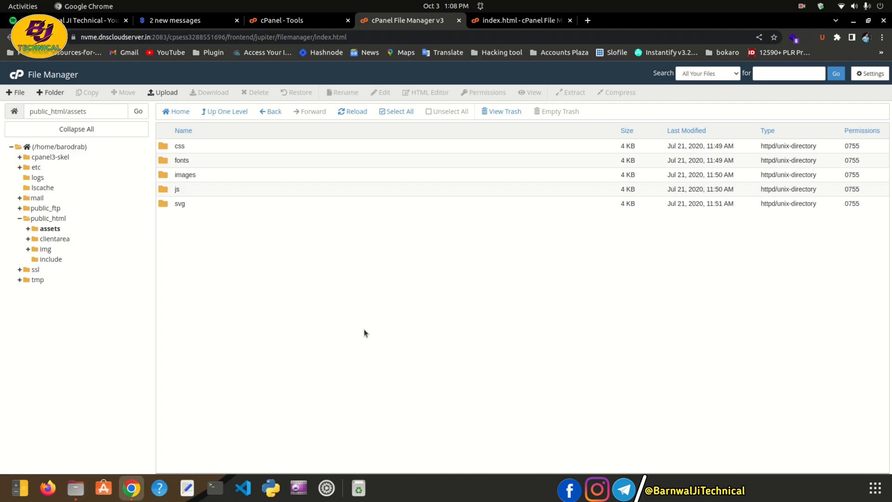
Reopen Files and browse the hostikohtml-8feb2020 Layouts folder contents
{"action": "left_click", "coordinate": [76, 488]}
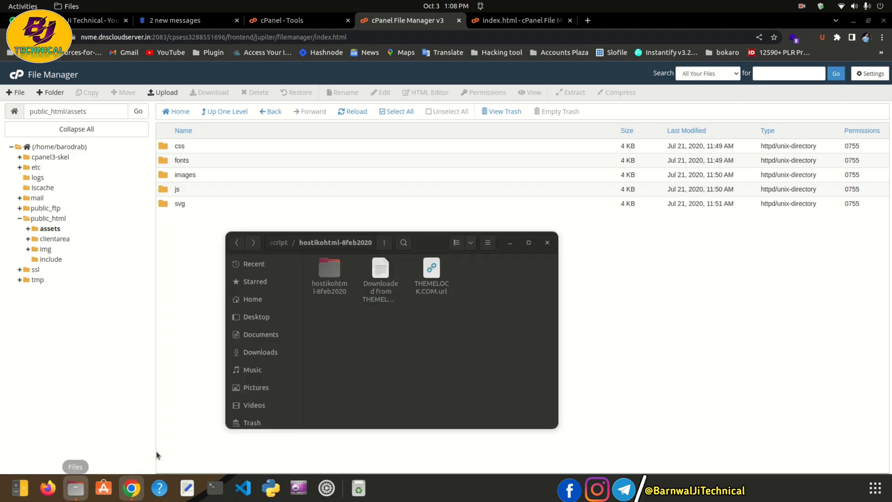
{"action": "left_click", "coordinate": [237, 242]}
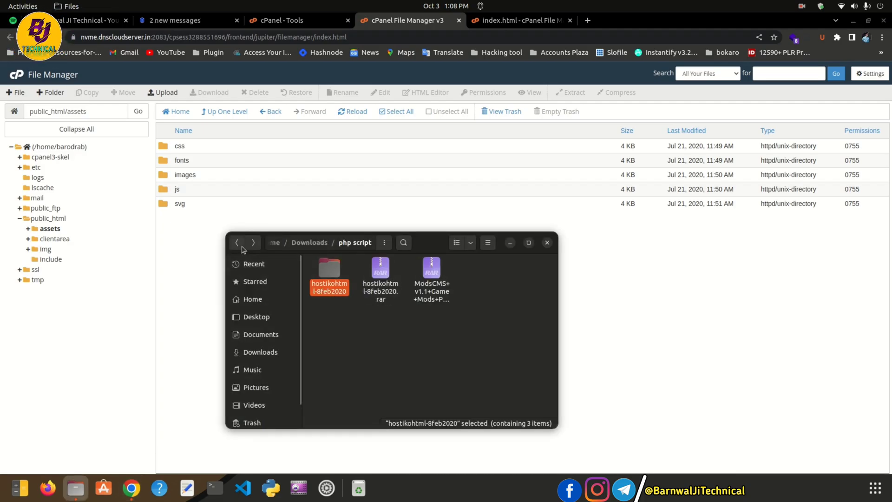
{"action": "double_click", "coordinate": [339, 293]}
{"action": "double_click", "coordinate": [331, 291]}
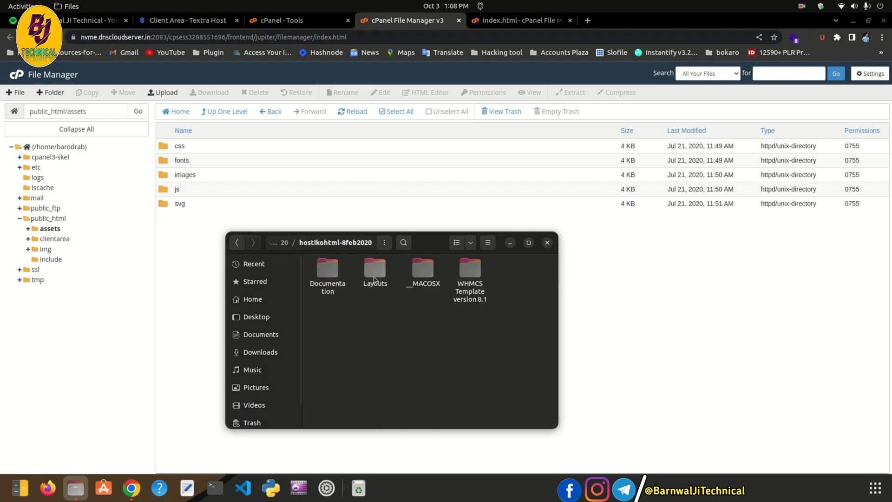
{"action": "double_click", "coordinate": [374, 277]}
{"action": "scroll", "coordinate": [386, 325], "scroll_direction": "down", "scroll_amount": 5}
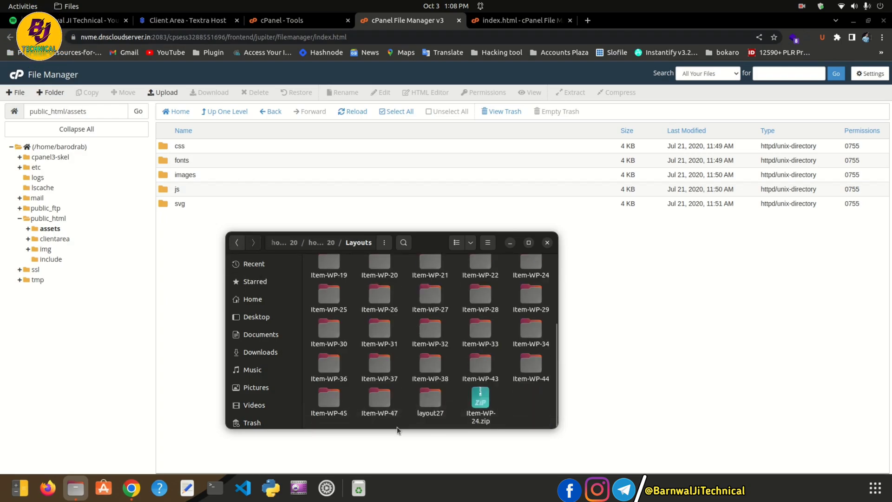
{"action": "scroll", "coordinate": [340, 270], "scroll_direction": "up", "scroll_amount": 5}
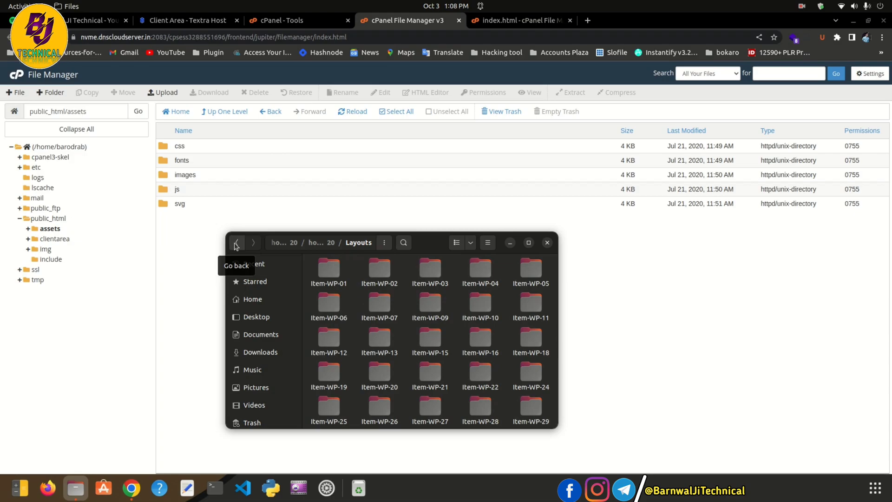
{"action": "scroll", "coordinate": [453, 354], "scroll_direction": "down", "scroll_amount": 5}
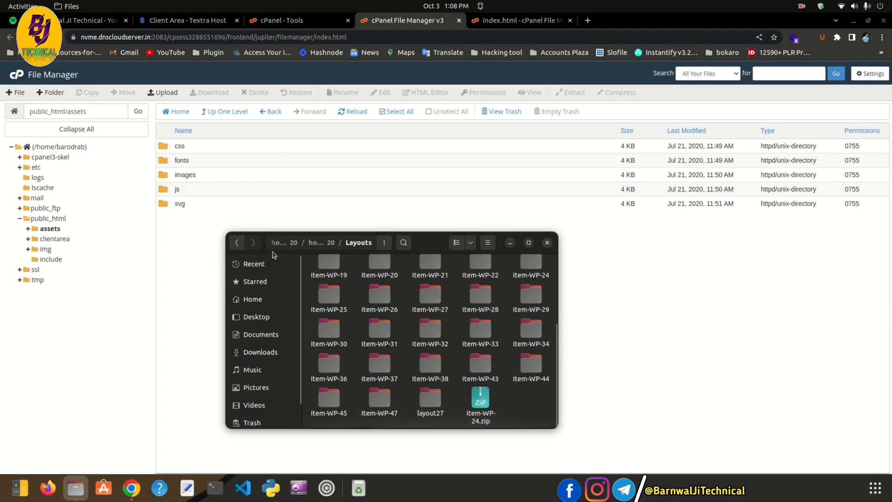
Leave Layouts, minimise Files and switch Chrome to the YouTube playlists tab
{"action": "left_click", "coordinate": [237, 242]}
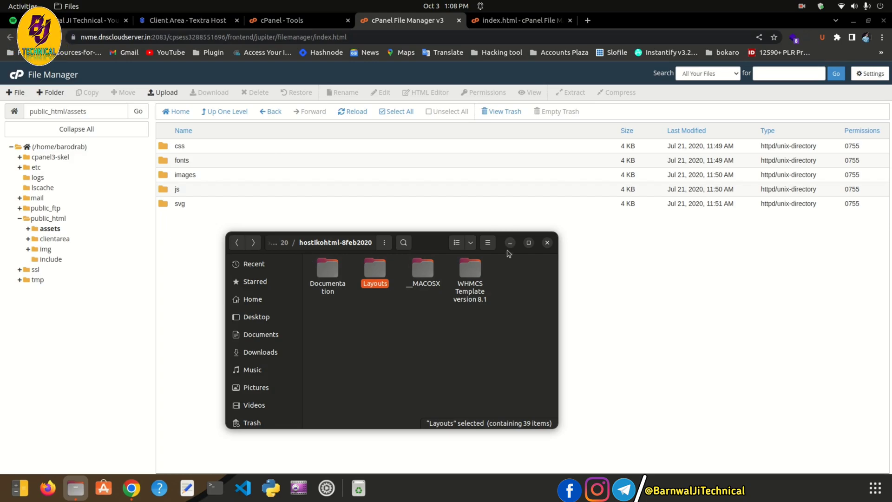
{"action": "left_click", "coordinate": [511, 245]}
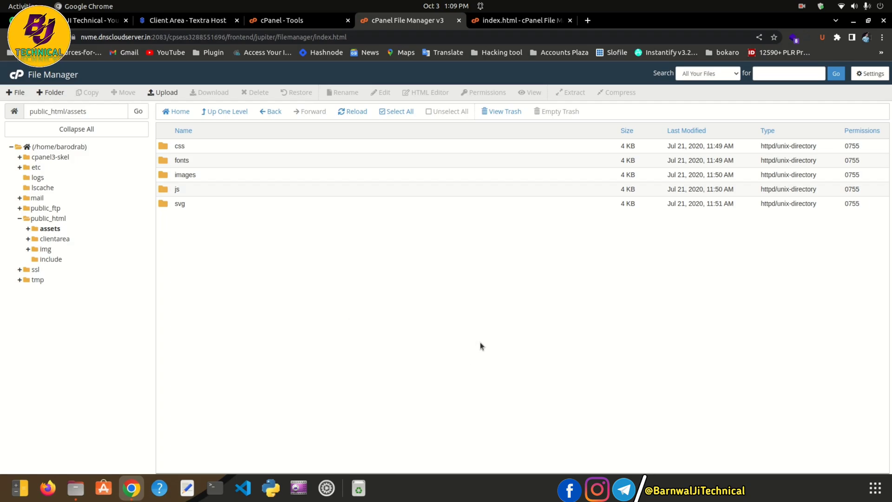
{"action": "left_click", "coordinate": [100, 21]}
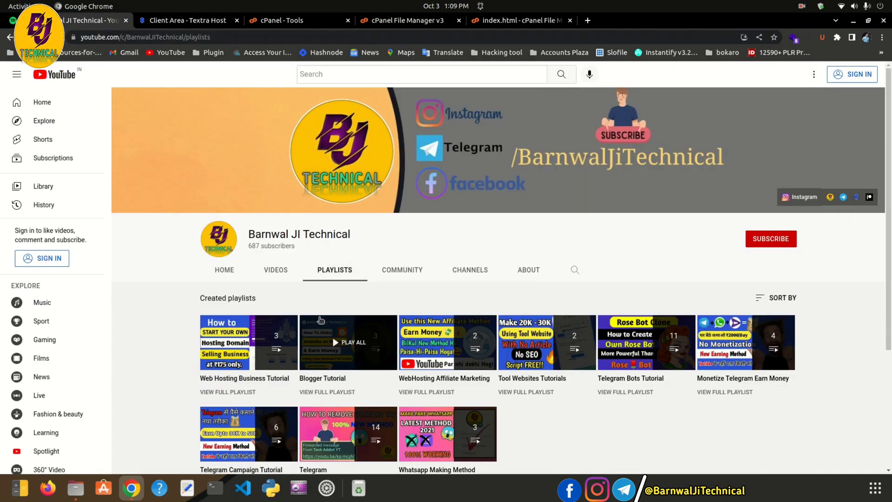